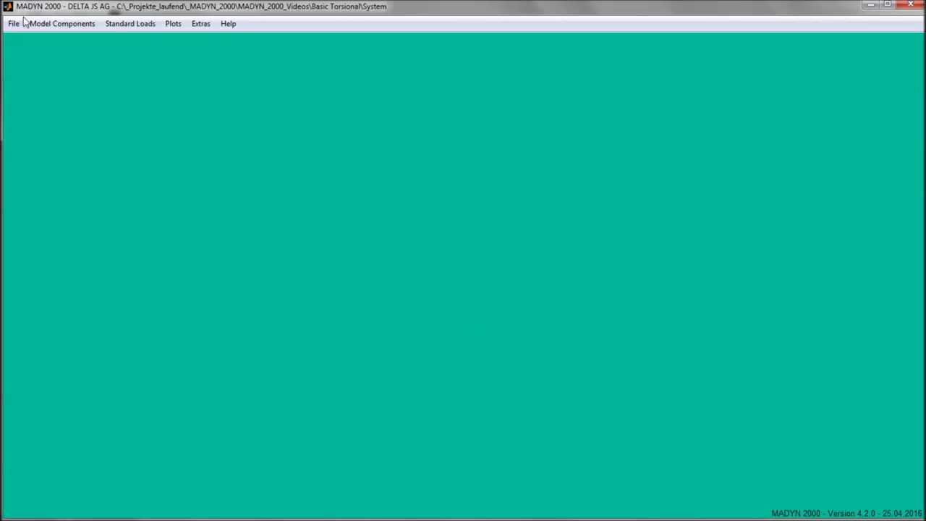
Step: Create a new system from the File menu, bringing up the SYS - System dialog
{"action": "left_click", "coordinate": [13, 24]}
{"action": "left_click", "coordinate": [34, 45]}
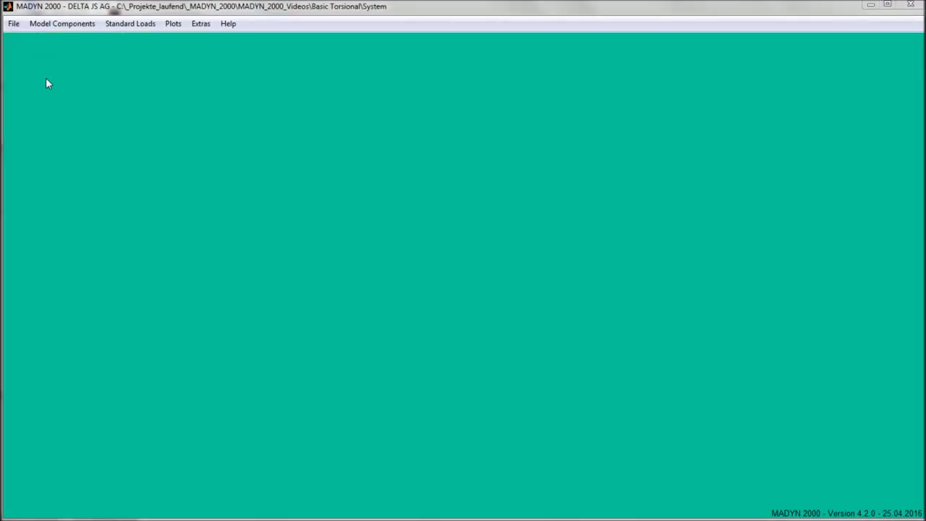
Step: Title the system 'Motor Gear Compressor' and choose TLA case 5) Torsion
{"action": "left_click", "coordinate": [373, 148]}
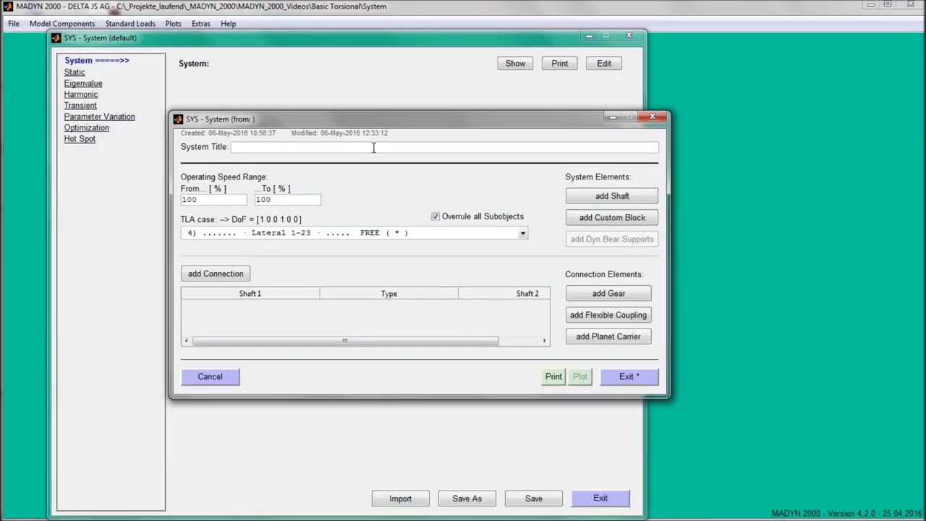
{"action": "type", "text": "Motor Gear Compressor"}
{"action": "left_click", "coordinate": [334, 239]}
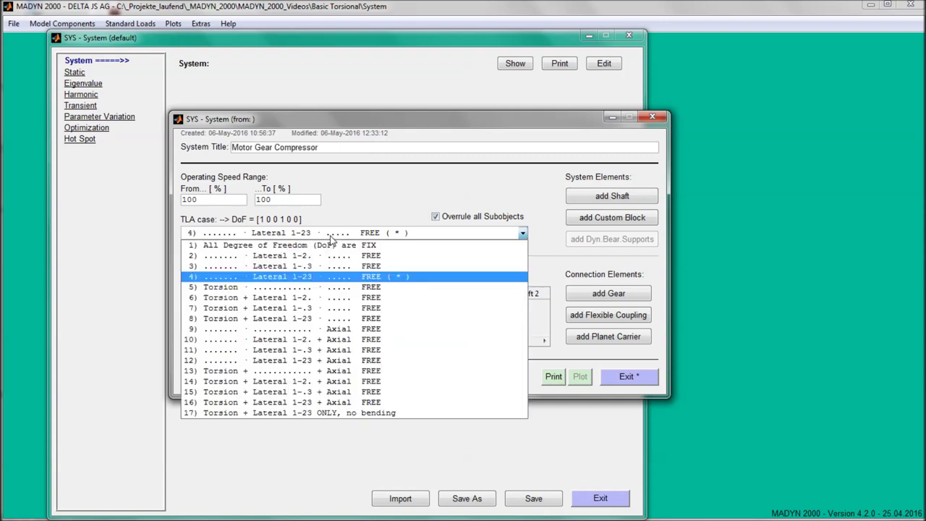
{"action": "left_click", "coordinate": [249, 287]}
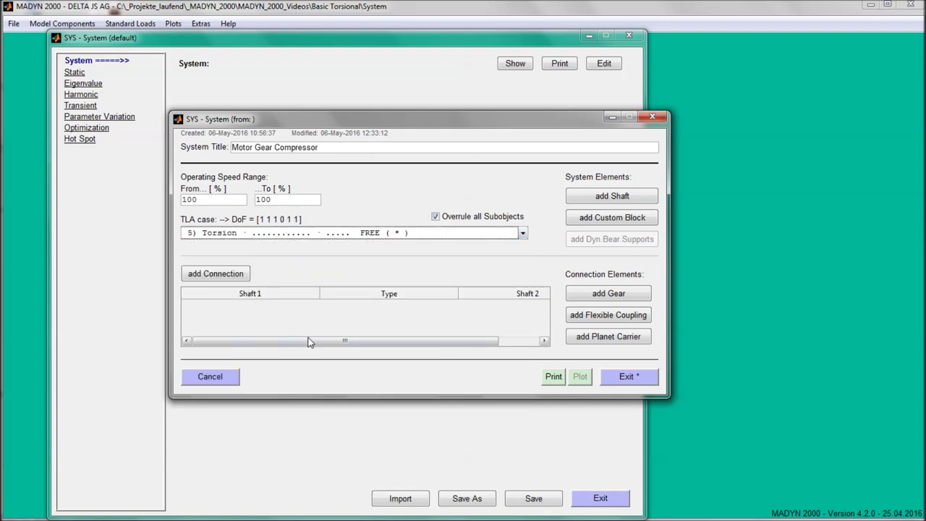
Step: Load the shafts SFT_1_Motor.md3 and SFT_2_Wheel.md3 into the system from files
{"action": "left_click", "coordinate": [587, 201]}
{"action": "left_click", "coordinate": [499, 269]}
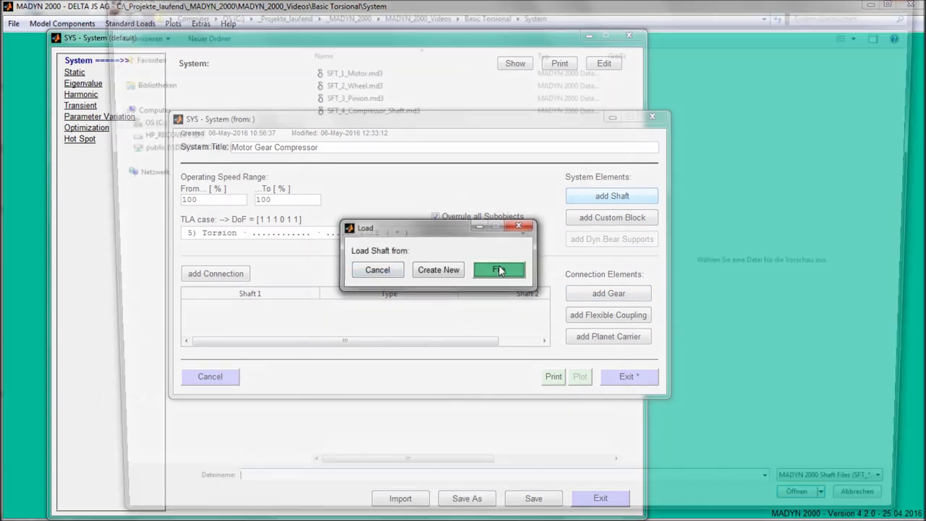
{"action": "double_click", "coordinate": [364, 71]}
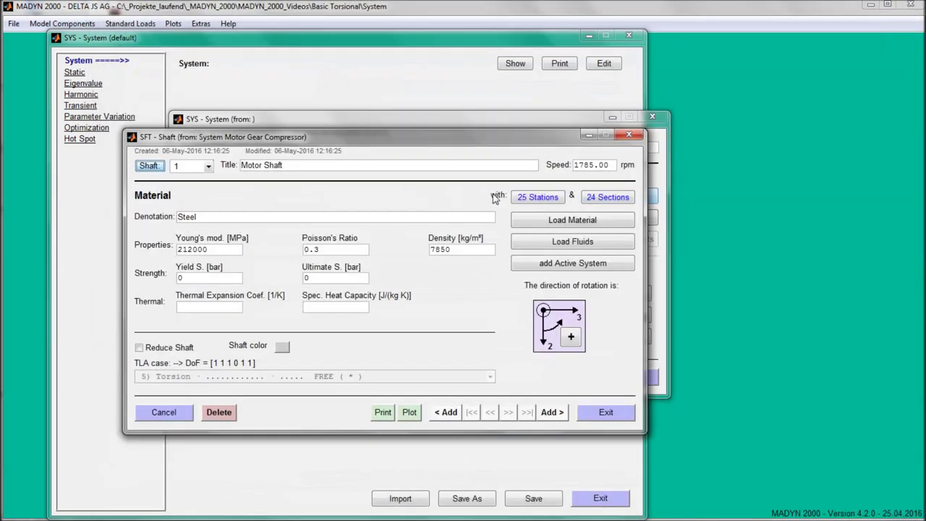
{"action": "left_click", "coordinate": [547, 413]}
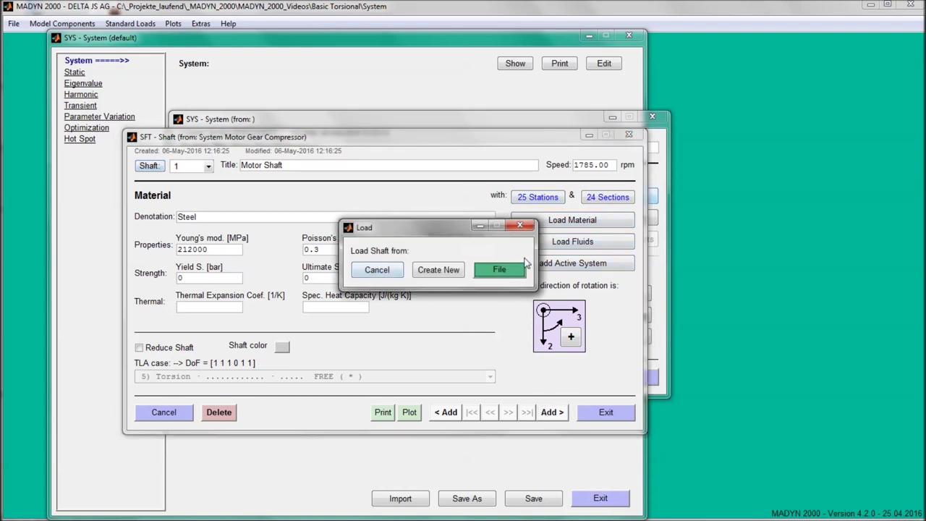
{"action": "left_click", "coordinate": [499, 269]}
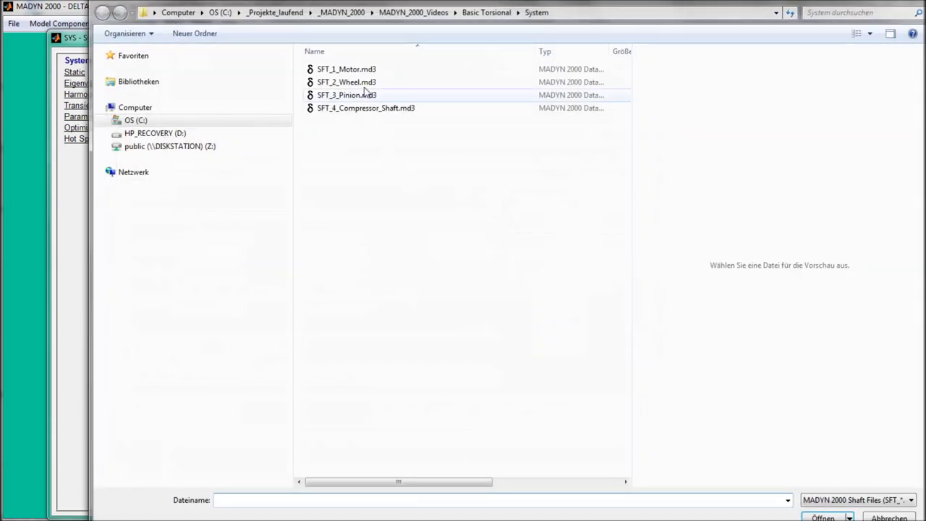
{"action": "left_click", "coordinate": [366, 85]}
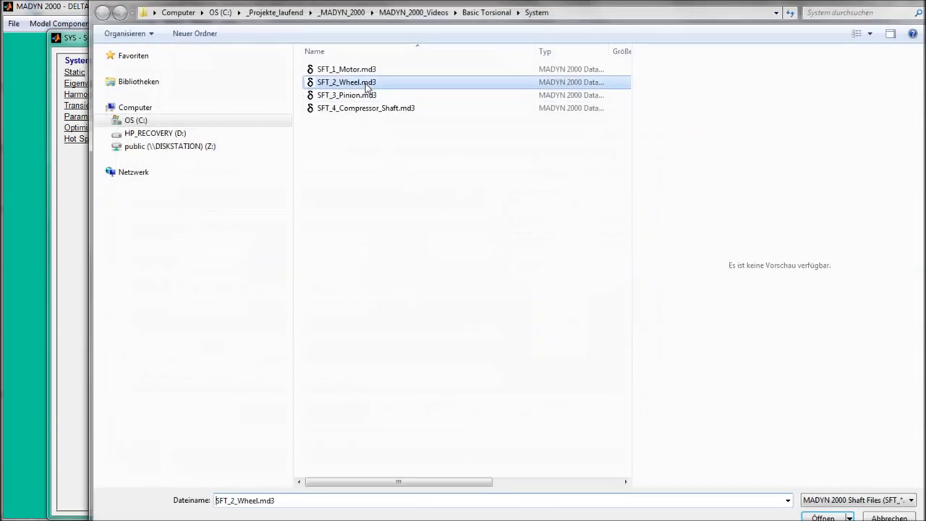
{"action": "double_click", "coordinate": [365, 84]}
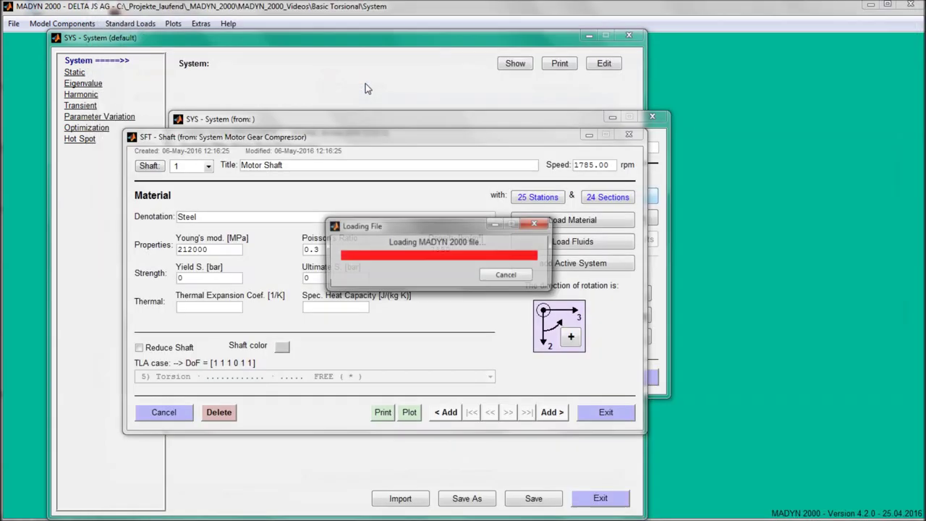
{"action": "left_click", "coordinate": [599, 412]}
{"action": "left_click", "coordinate": [583, 316]}
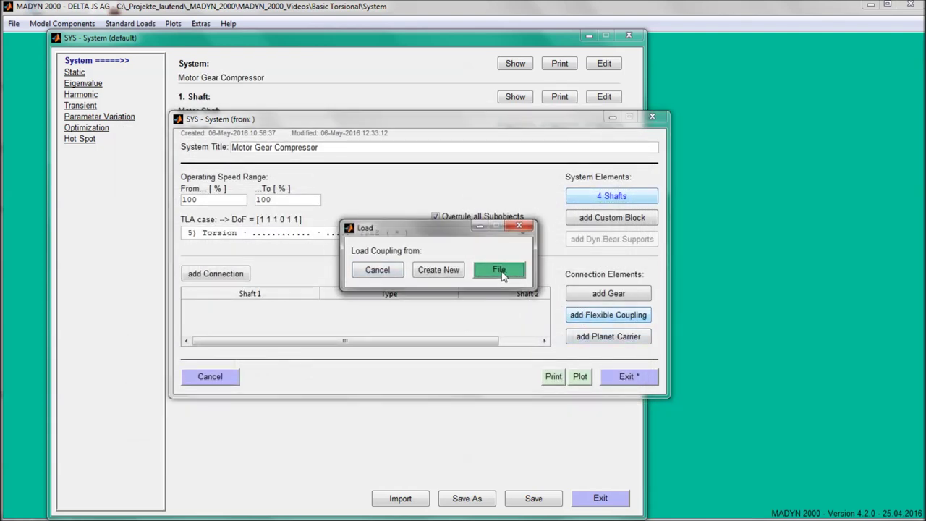
Step: Load couplings FCP_1_LS_Coupling.md3 and FCP_2_HS_Coupling.md3 from files into the system
{"action": "left_click", "coordinate": [501, 272]}
{"action": "left_click", "coordinate": [362, 72]}
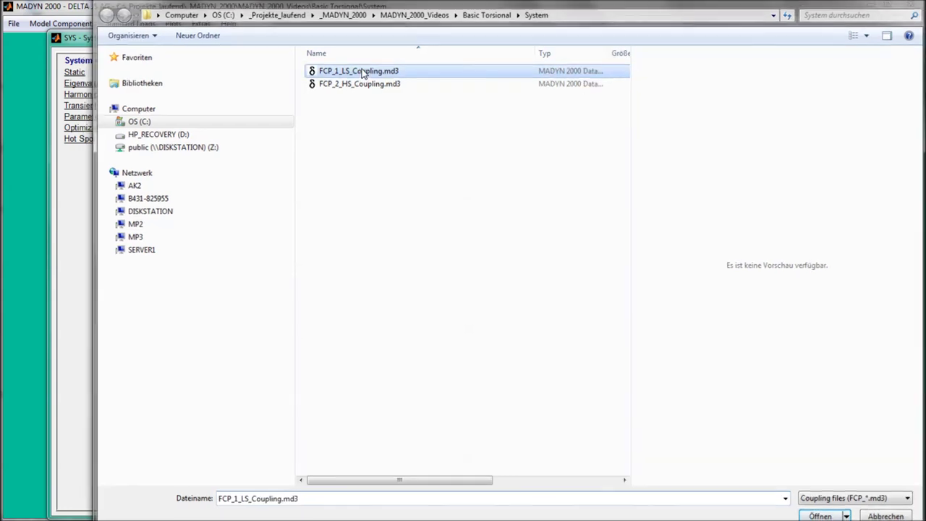
{"action": "double_click", "coordinate": [364, 73]}
{"action": "left_click", "coordinate": [516, 371]}
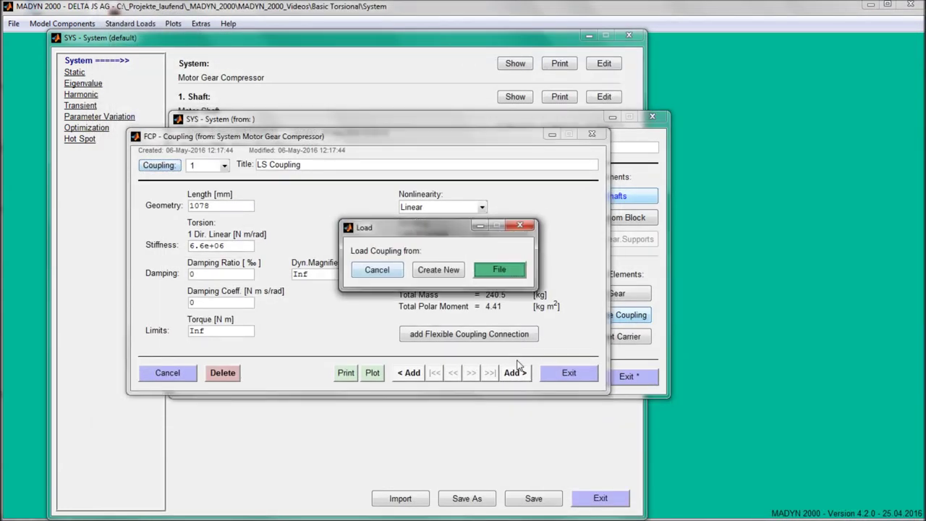
{"action": "left_click", "coordinate": [499, 271]}
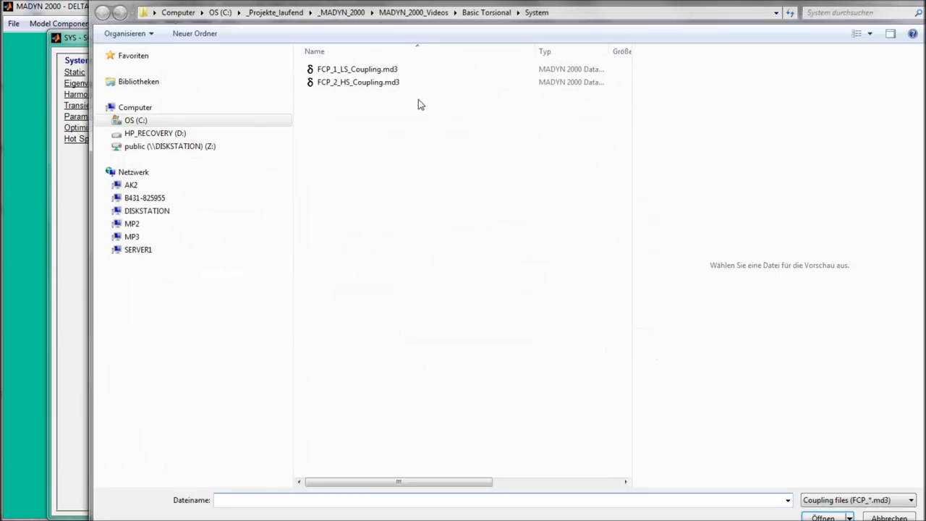
{"action": "double_click", "coordinate": [358, 82]}
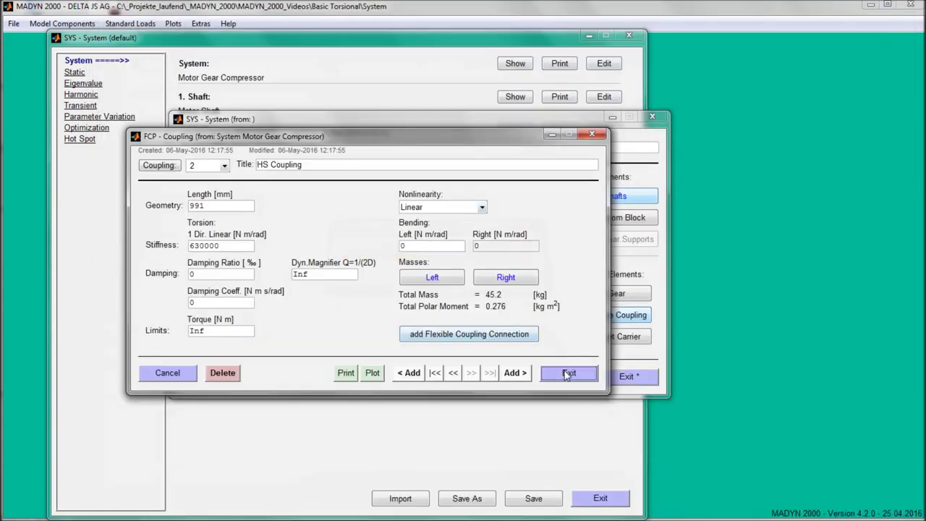
{"action": "left_click", "coordinate": [568, 373]}
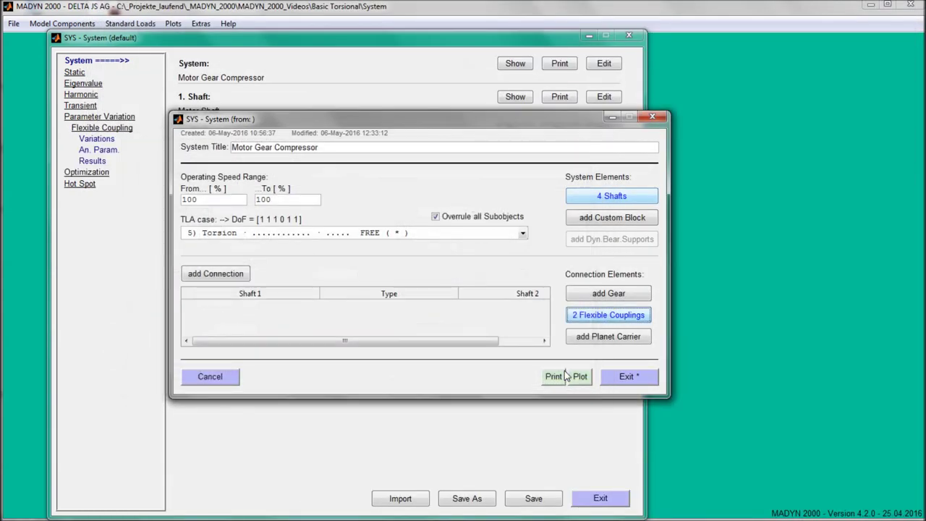
{"action": "left_click", "coordinate": [235, 275]}
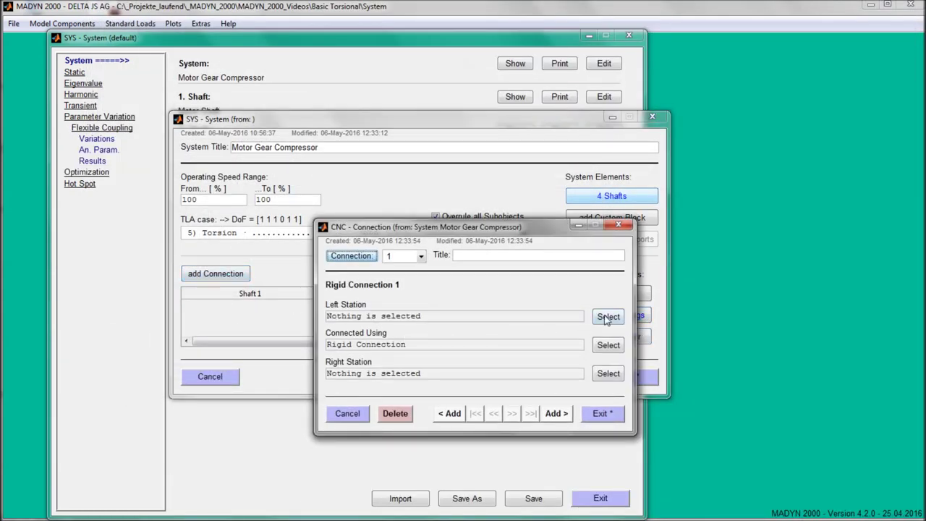
Step: Connect Motor Shaft station 24 to Wheel Shaft station 3 via the LS Coupling
{"action": "left_click", "coordinate": [607, 318]}
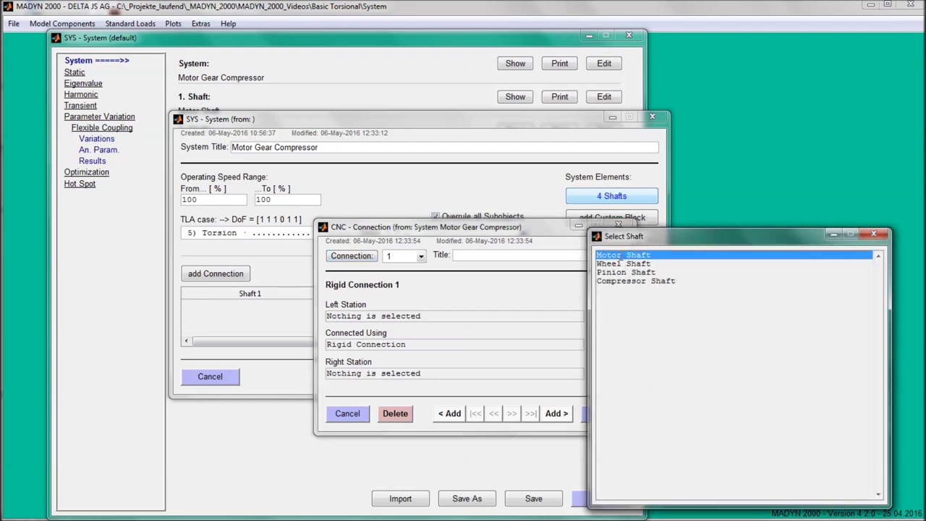
{"action": "double_click", "coordinate": [619, 257]}
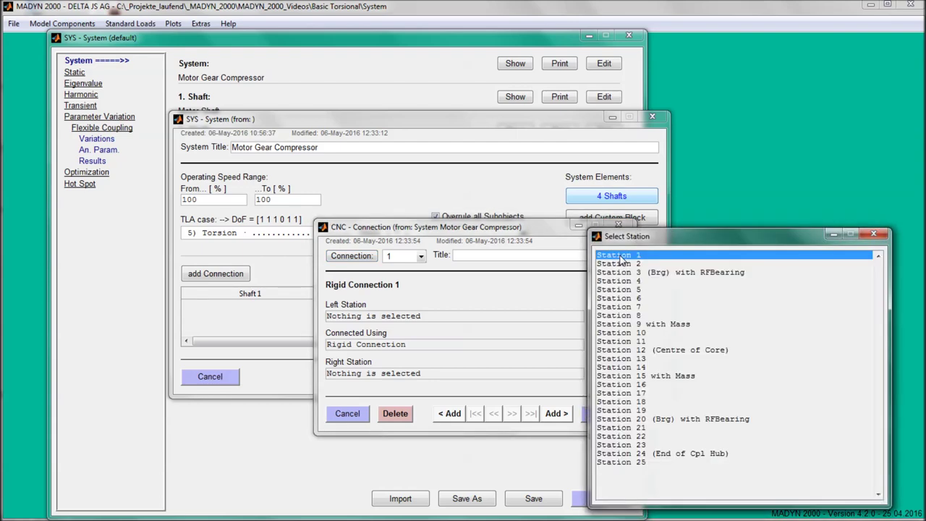
{"action": "double_click", "coordinate": [654, 454]}
{"action": "left_click", "coordinate": [615, 345]}
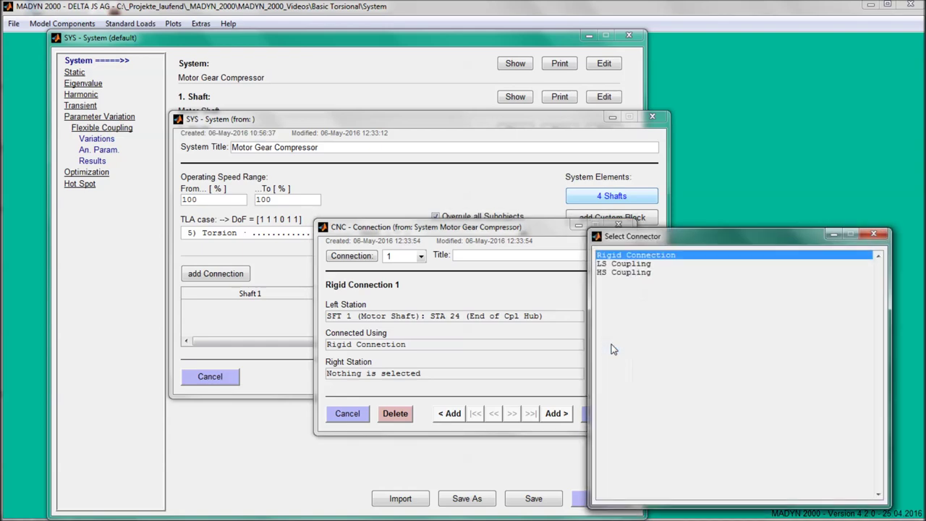
{"action": "double_click", "coordinate": [631, 264]}
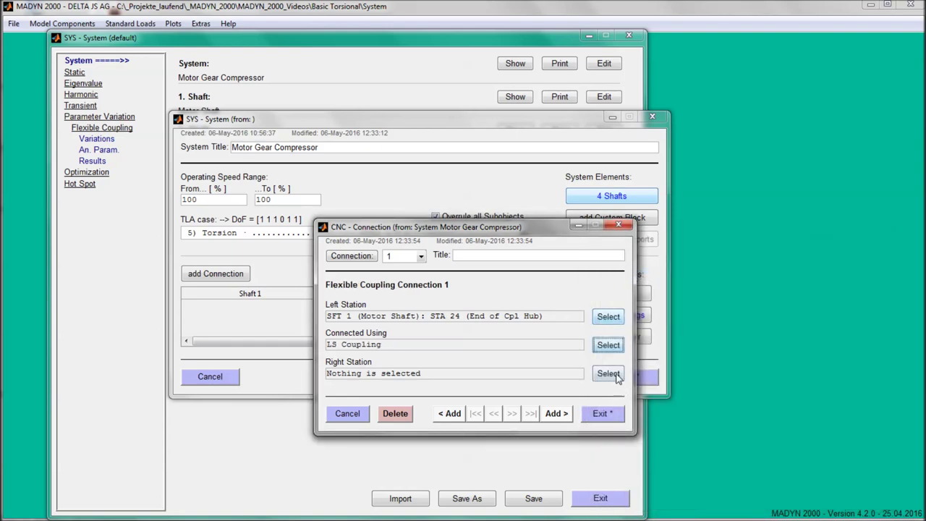
{"action": "left_click", "coordinate": [607, 374]}
{"action": "double_click", "coordinate": [659, 265]}
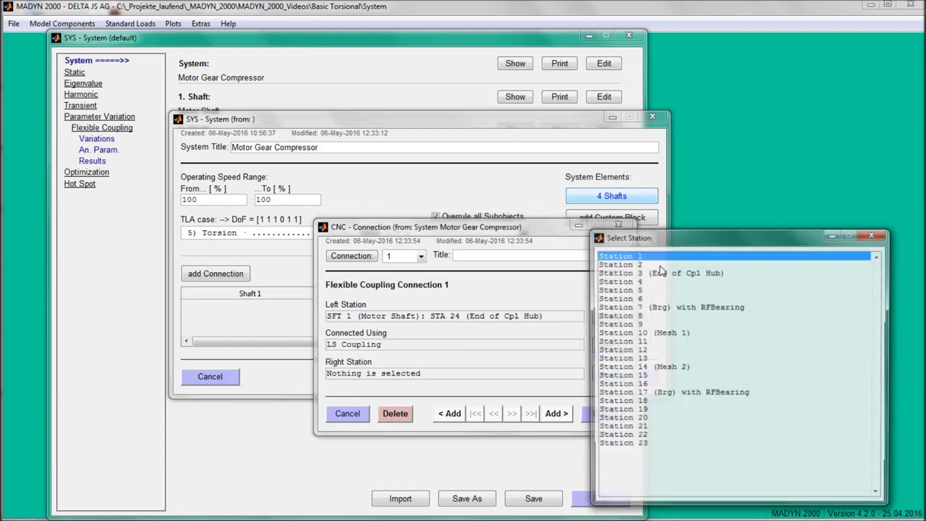
{"action": "double_click", "coordinate": [659, 271]}
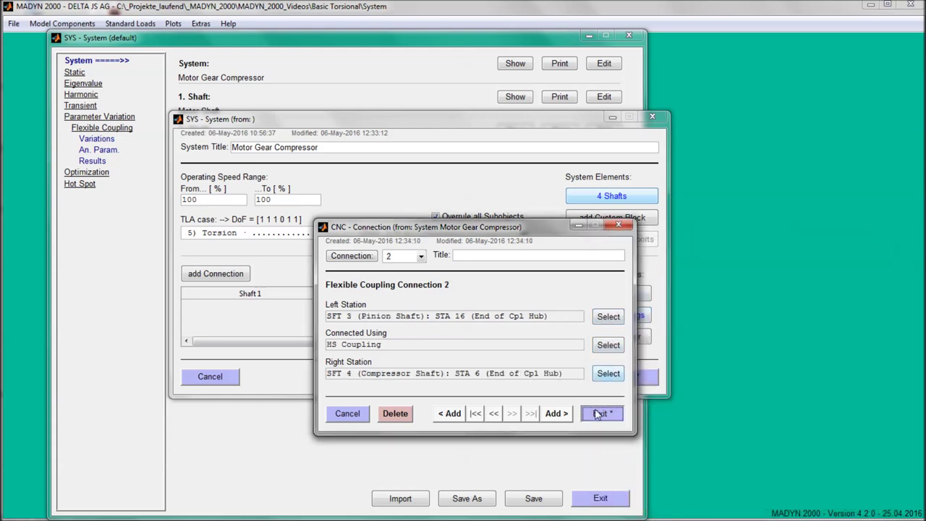
{"action": "left_click", "coordinate": [597, 414]}
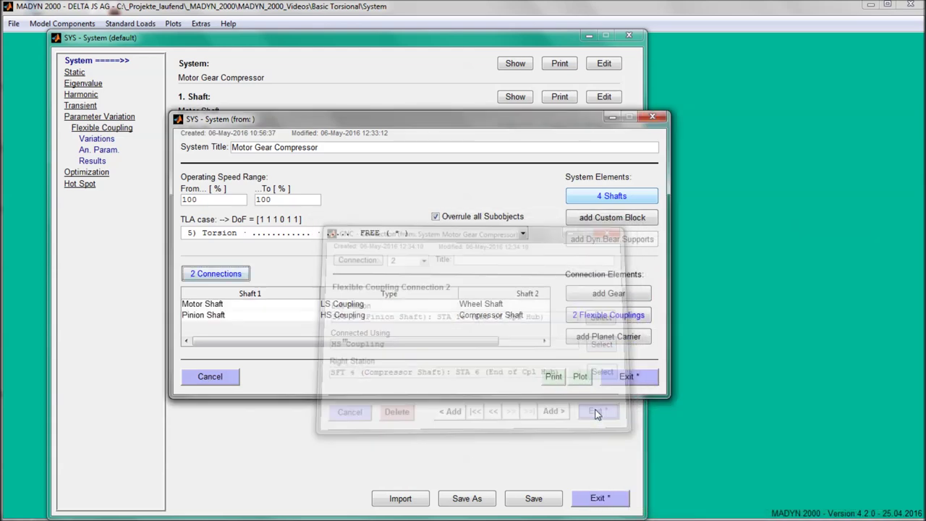
Step: Create a new gear: 341.74 mm wheel, pinion radius 78.26 mm at 90°, stiffness 2e9
{"action": "left_click", "coordinate": [597, 297]}
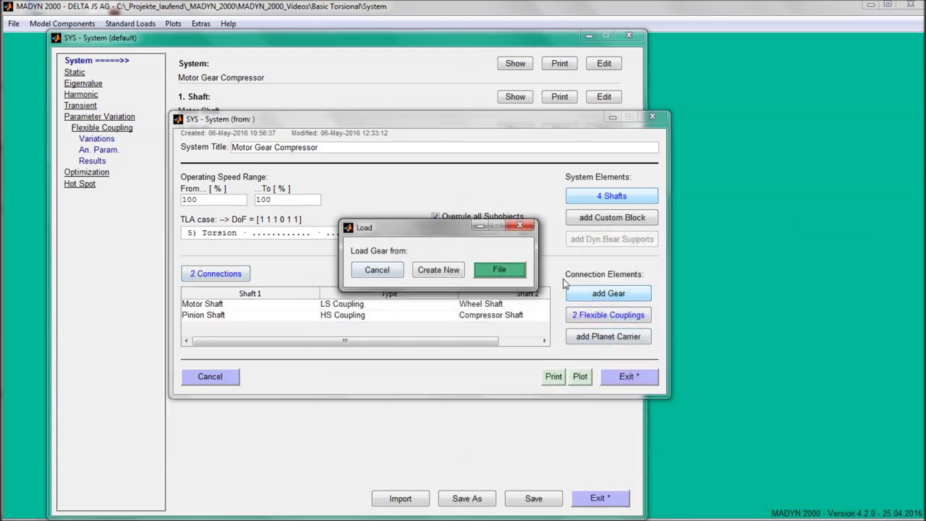
{"action": "left_click", "coordinate": [456, 273]}
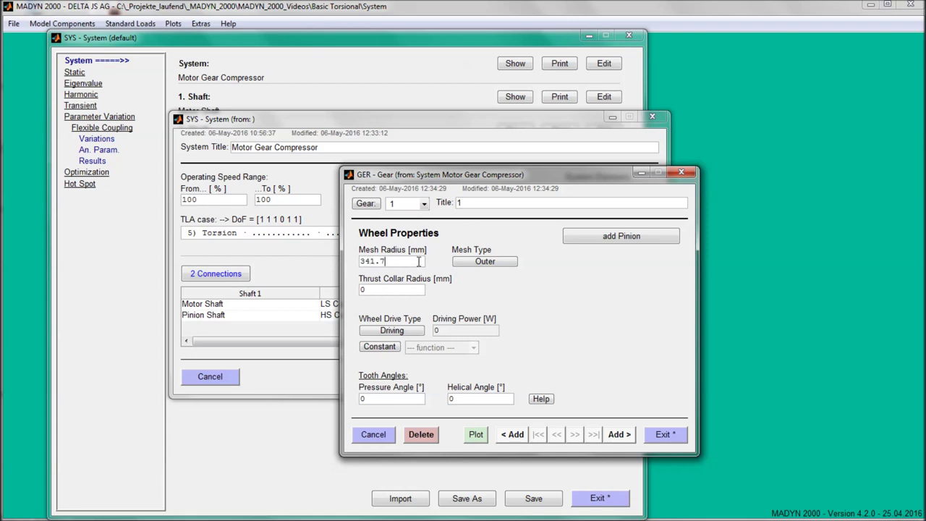
{"action": "left_click", "coordinate": [584, 237]}
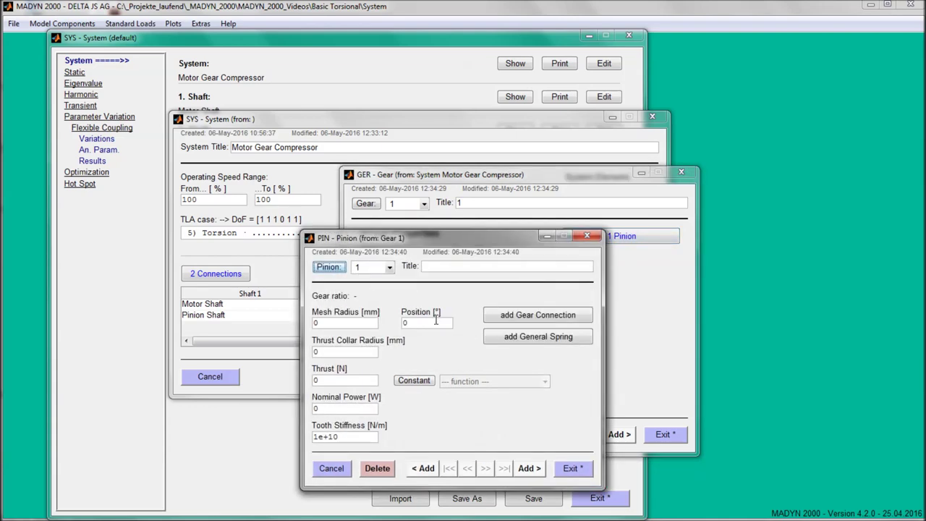
{"action": "left_click", "coordinate": [436, 321]}
{"action": "left_click_drag", "start_coordinate": [337, 437], "coordinate": [312, 437]}
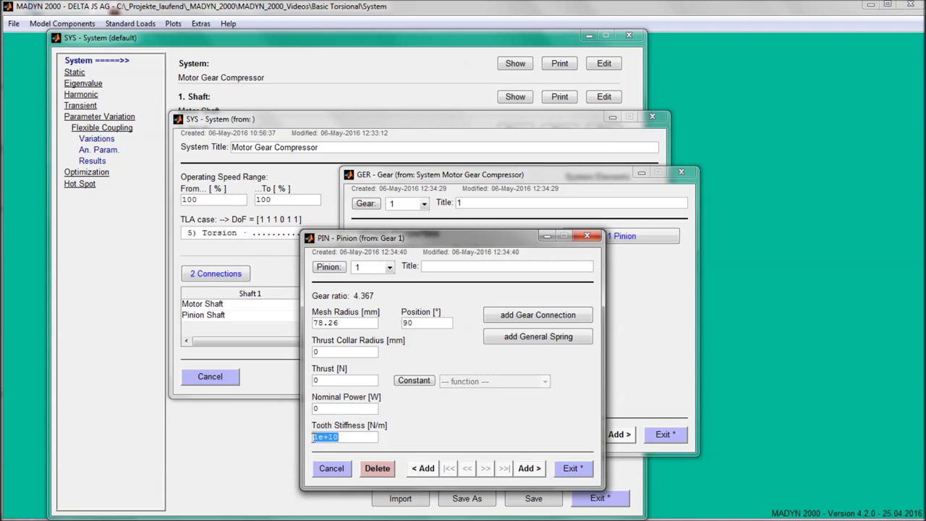
{"action": "type", "text": "2"}
Step: Link Wheel Shaft station 10 to Pinion Shaft station 5 through the 90° pinion
{"action": "left_click", "coordinate": [548, 316]}
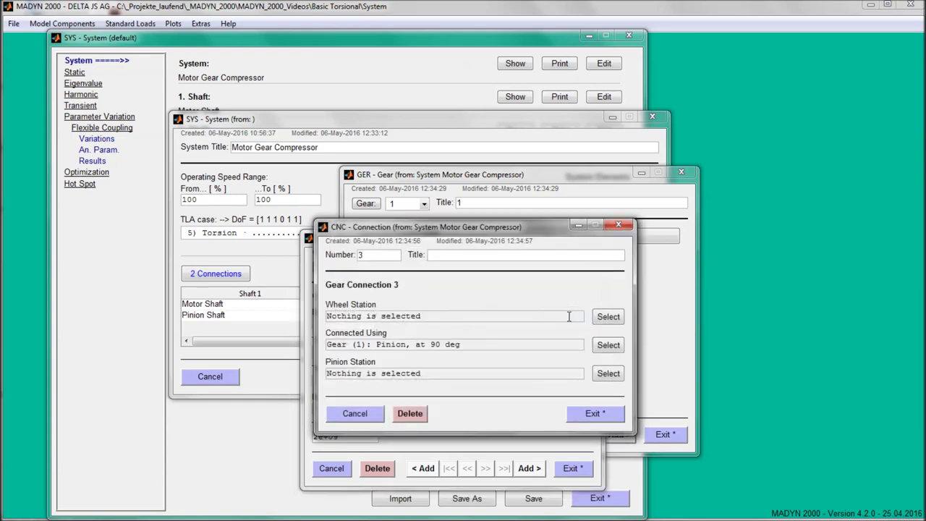
{"action": "left_click", "coordinate": [604, 319]}
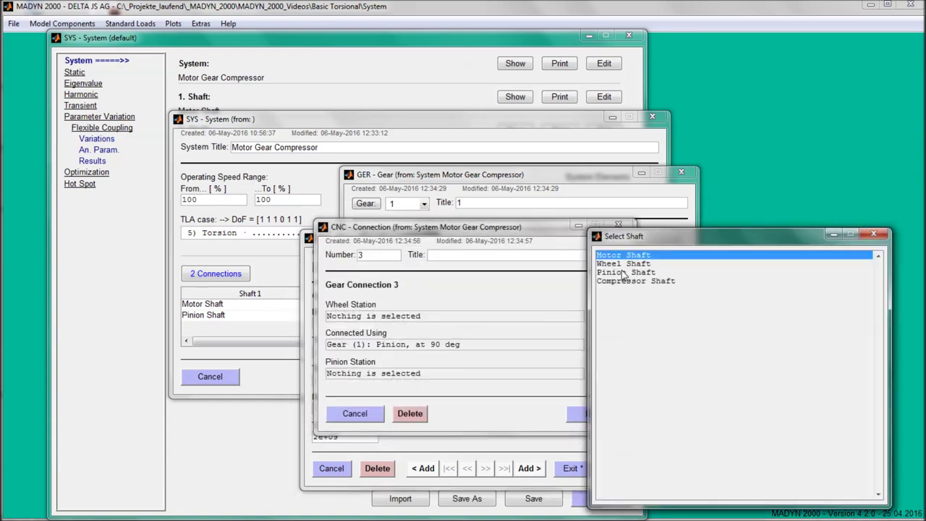
{"action": "double_click", "coordinate": [624, 264]}
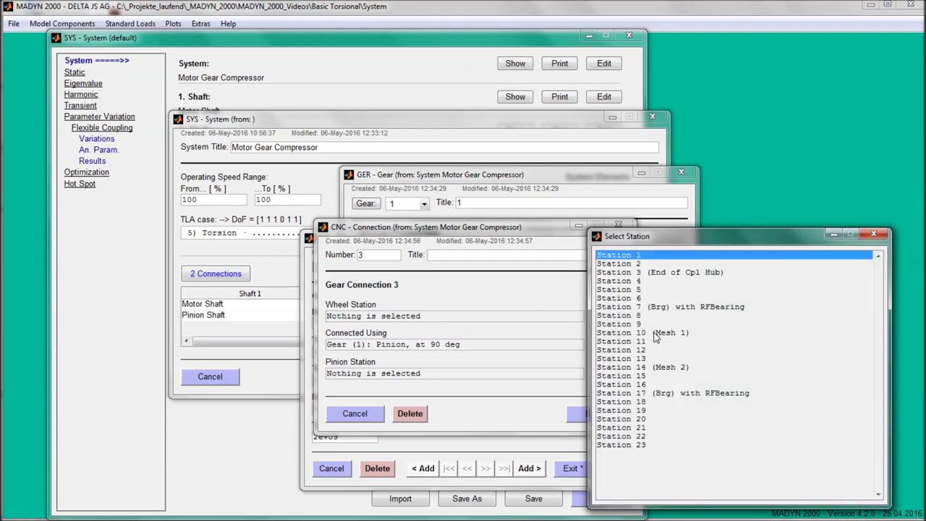
{"action": "double_click", "coordinate": [655, 334]}
{"action": "left_click", "coordinate": [604, 345]}
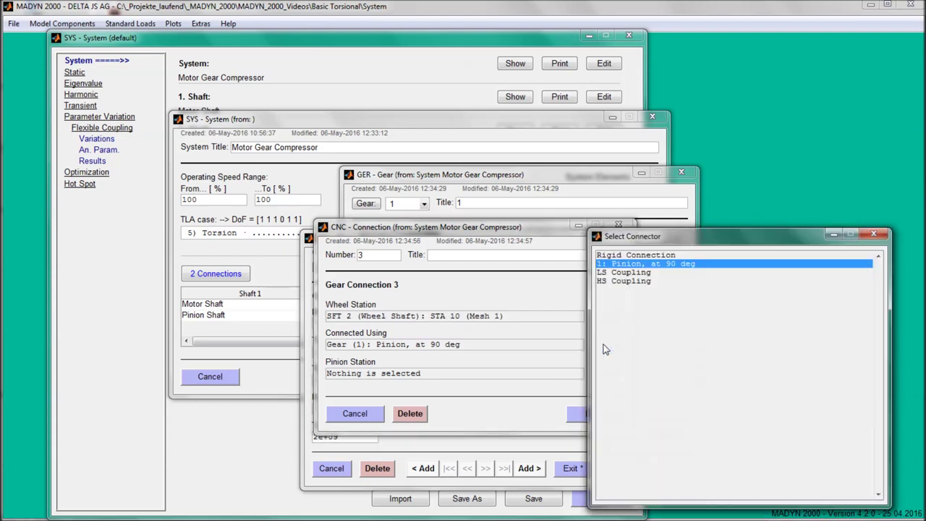
{"action": "double_click", "coordinate": [636, 264]}
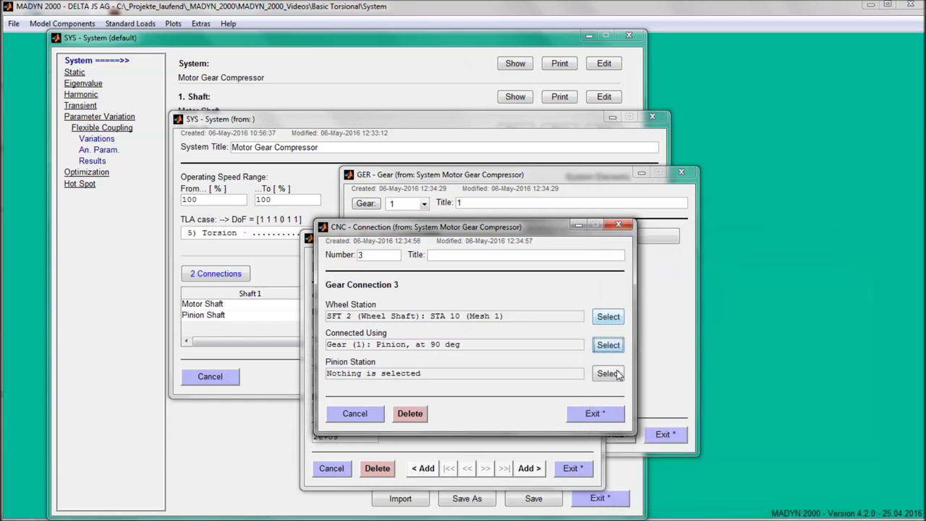
{"action": "left_click", "coordinate": [608, 374]}
{"action": "double_click", "coordinate": [625, 272]}
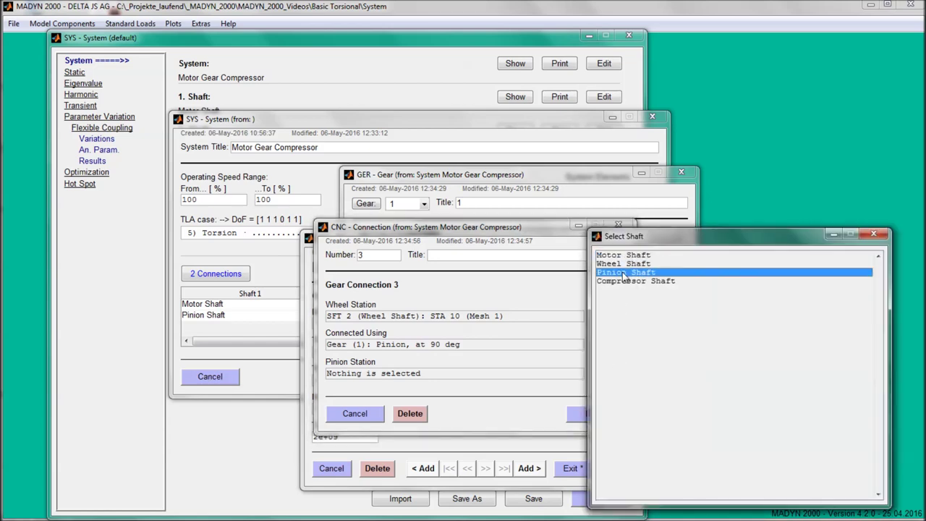
{"action": "double_click", "coordinate": [640, 289]}
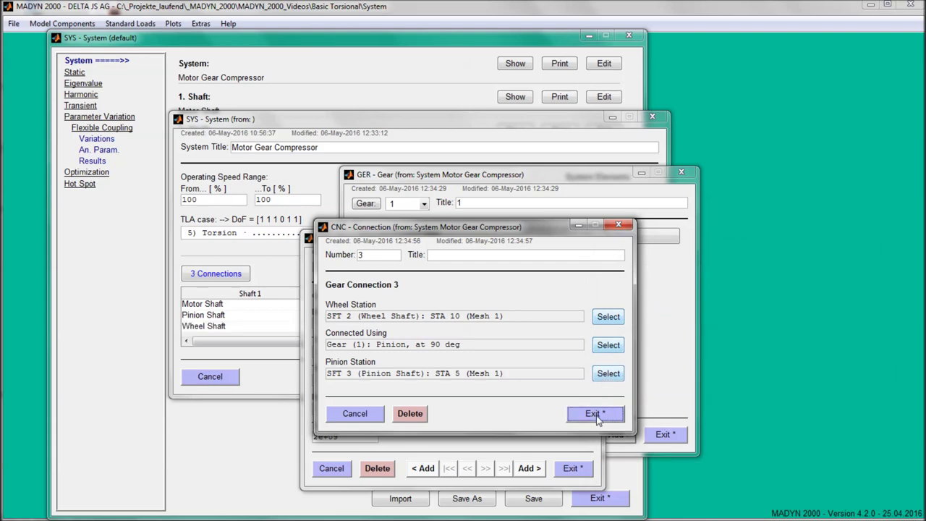
{"action": "left_click", "coordinate": [596, 416]}
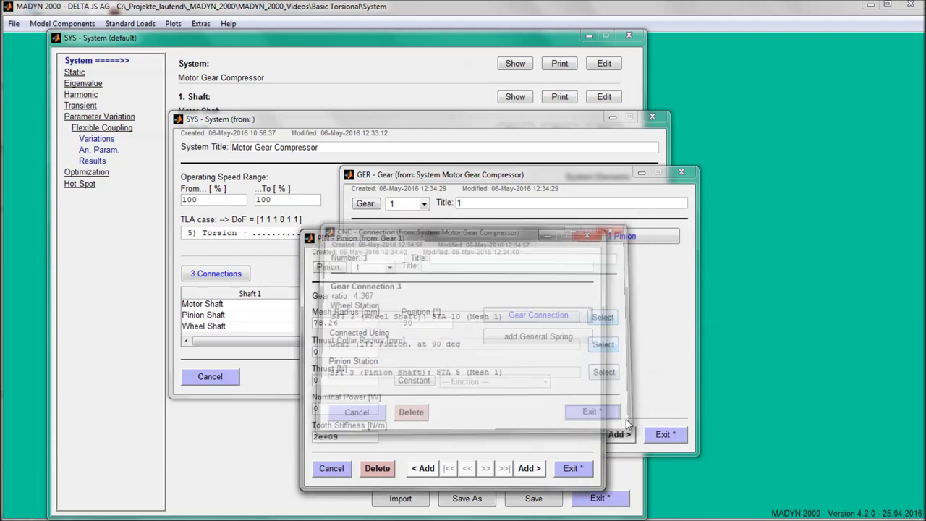
Step: Close the pinion, gear and system dialogs to return to the system overview
{"action": "left_click", "coordinate": [571, 468]}
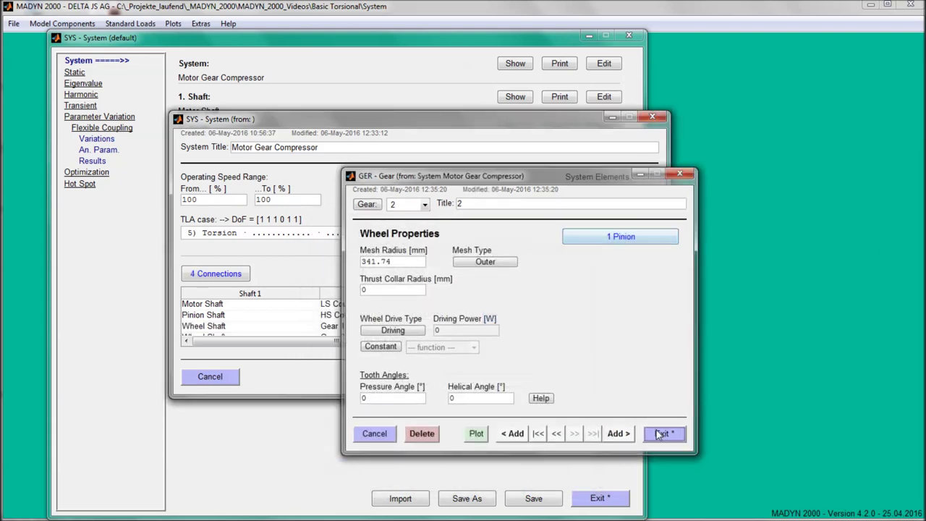
{"action": "left_click", "coordinate": [664, 434]}
{"action": "left_click", "coordinate": [628, 378]}
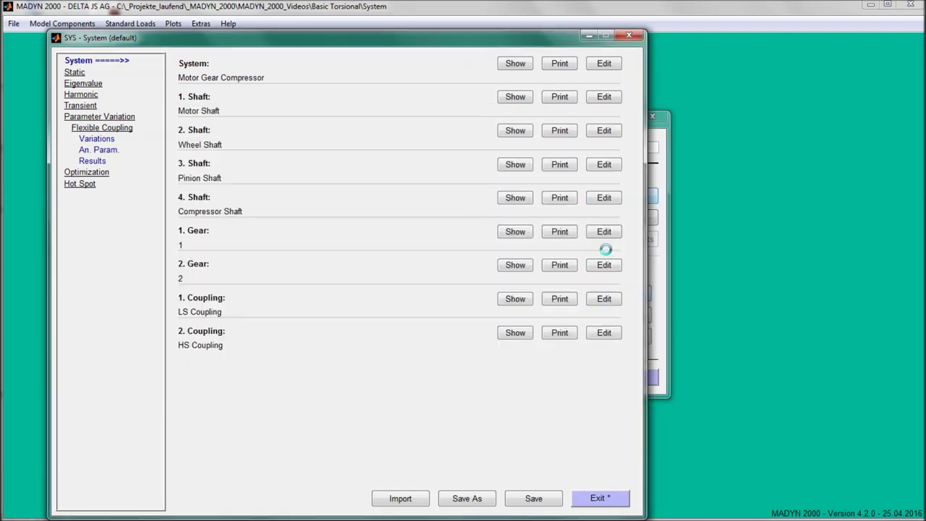
Step: View the system 3D structure plot in the 1-3 plane, then close it
{"action": "left_click", "coordinate": [515, 64]}
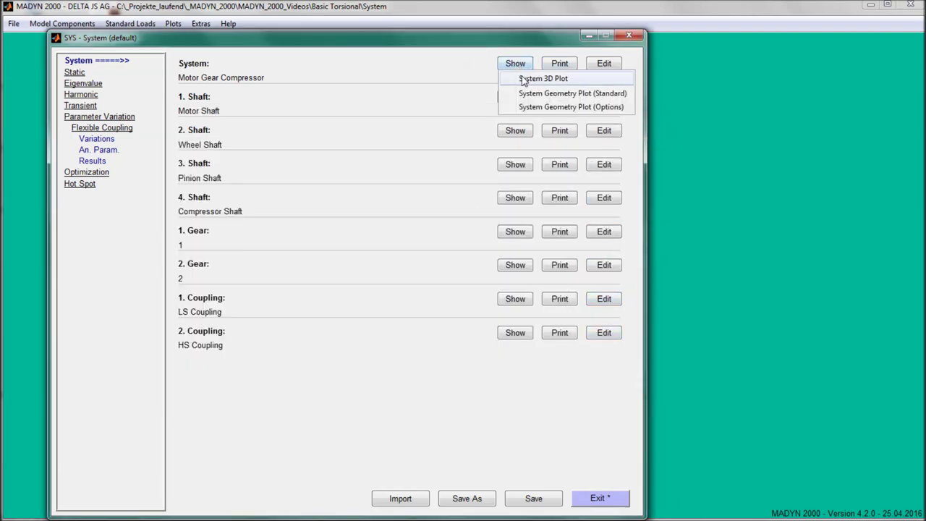
{"action": "left_click", "coordinate": [524, 80]}
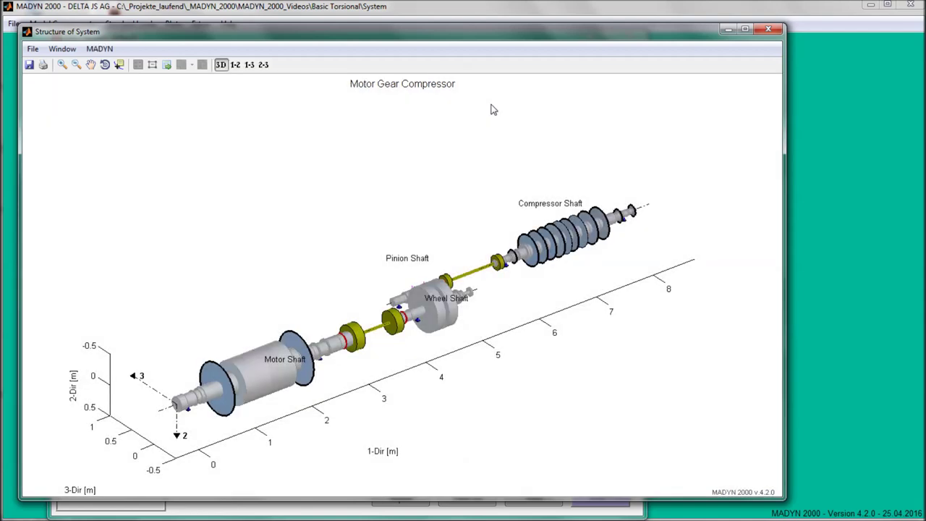
{"action": "left_click", "coordinate": [250, 64]}
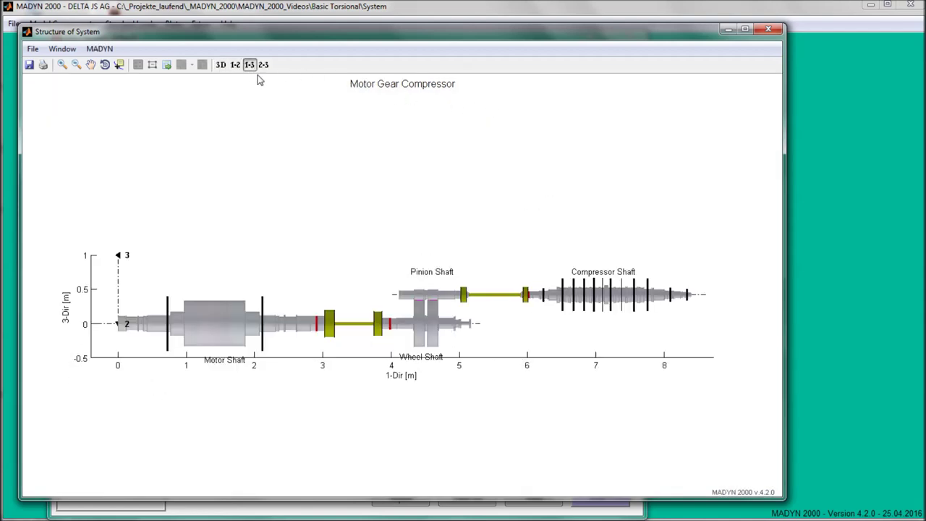
{"action": "left_click", "coordinate": [768, 29]}
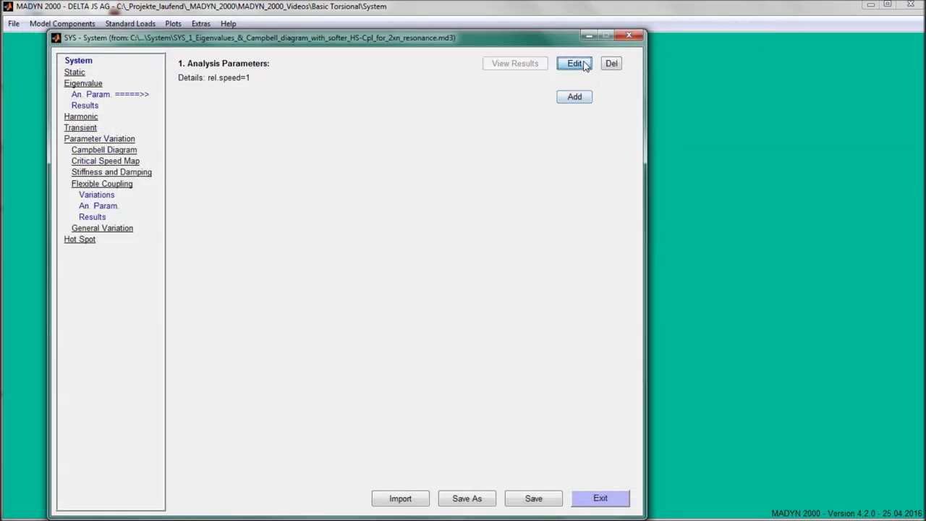
Step: Calculate the eigenvalues from the eigenvalue analysis parameters
{"action": "left_click", "coordinate": [583, 64]}
{"action": "left_click", "coordinate": [618, 433]}
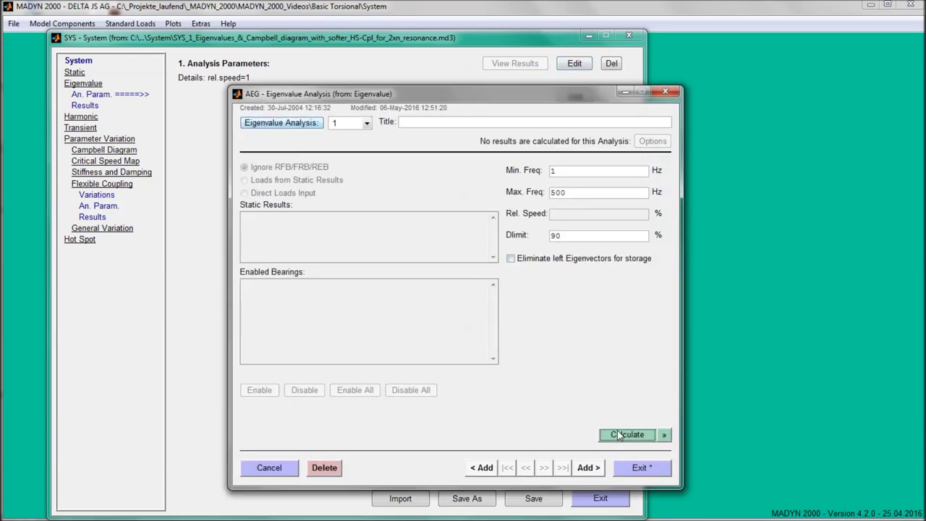
{"action": "left_click", "coordinate": [620, 464]}
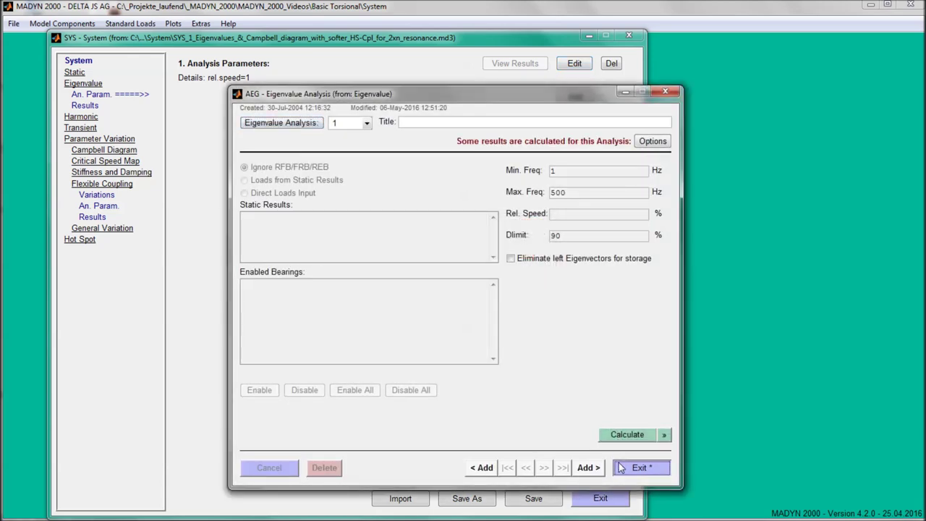
Step: Plot the standard mode shapes for 1 to 500 Hz and review modes 1-6
{"action": "left_click", "coordinate": [85, 106]}
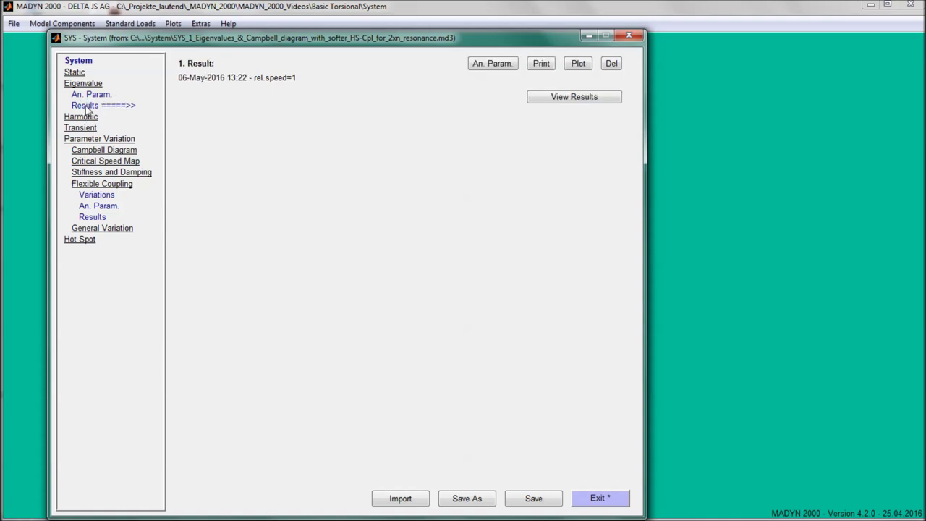
{"action": "left_click", "coordinate": [579, 66]}
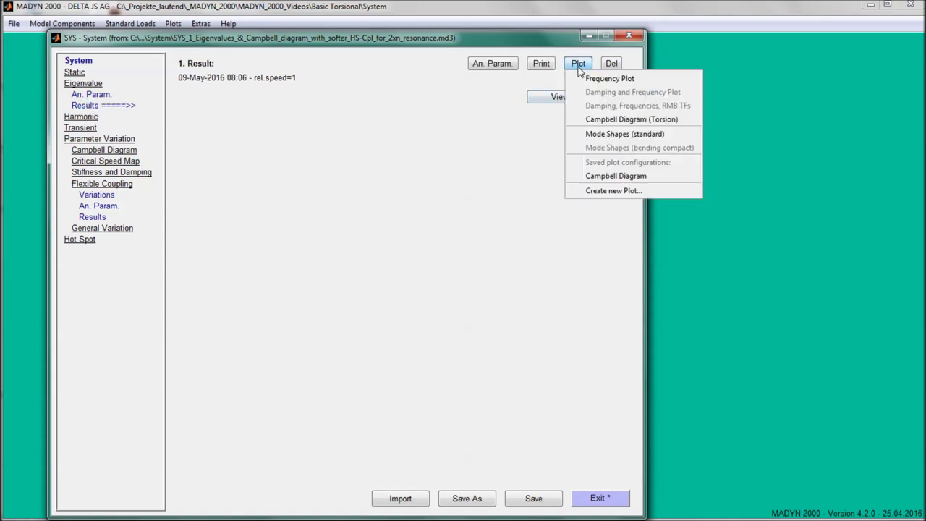
{"action": "left_click", "coordinate": [592, 134]}
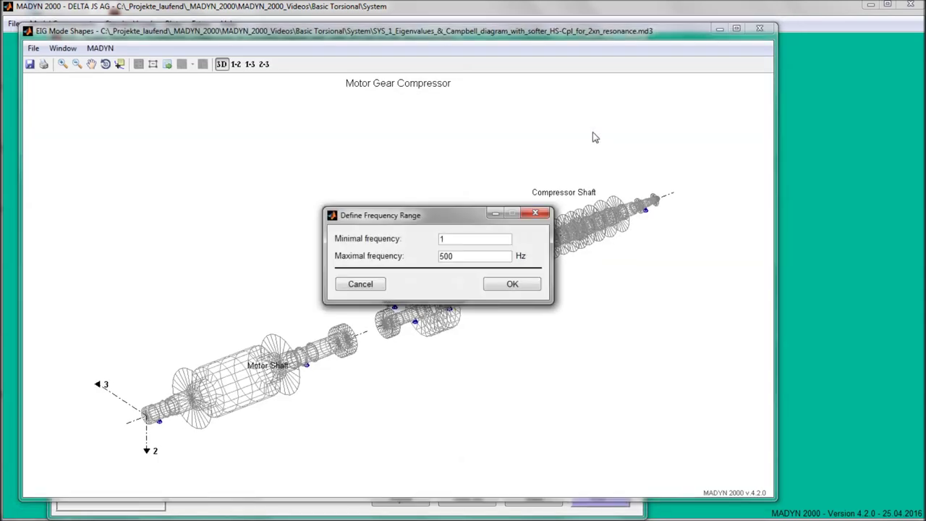
{"action": "left_click", "coordinate": [511, 284]}
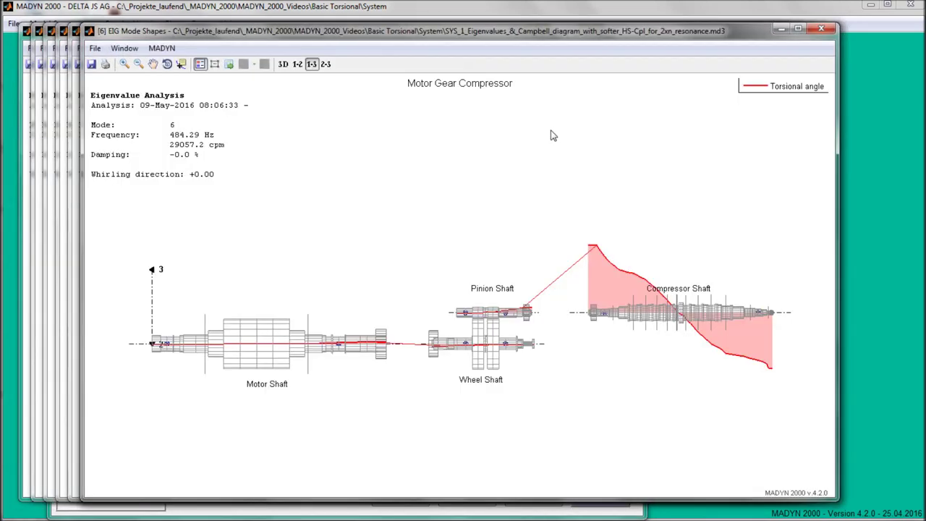
{"action": "left_click", "coordinate": [810, 30]}
{"action": "left_click", "coordinate": [806, 32]}
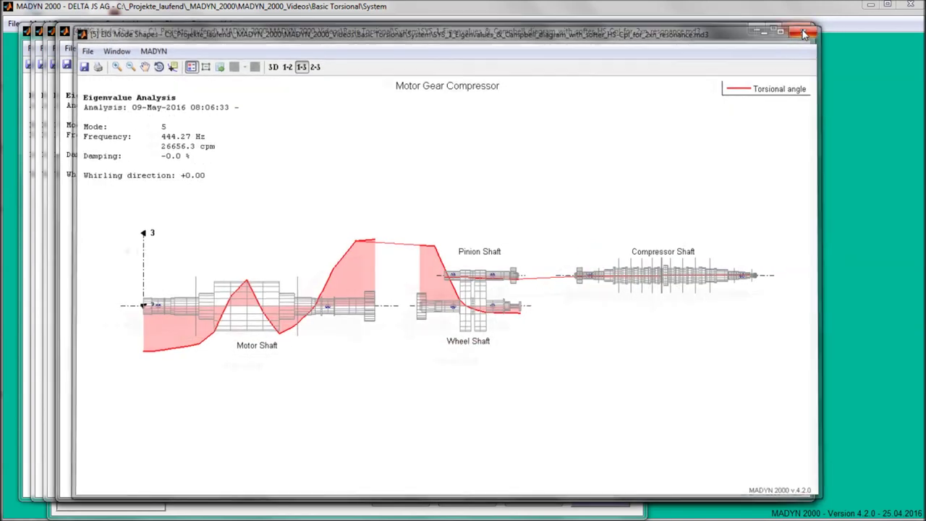
{"action": "left_click", "coordinate": [796, 30]}
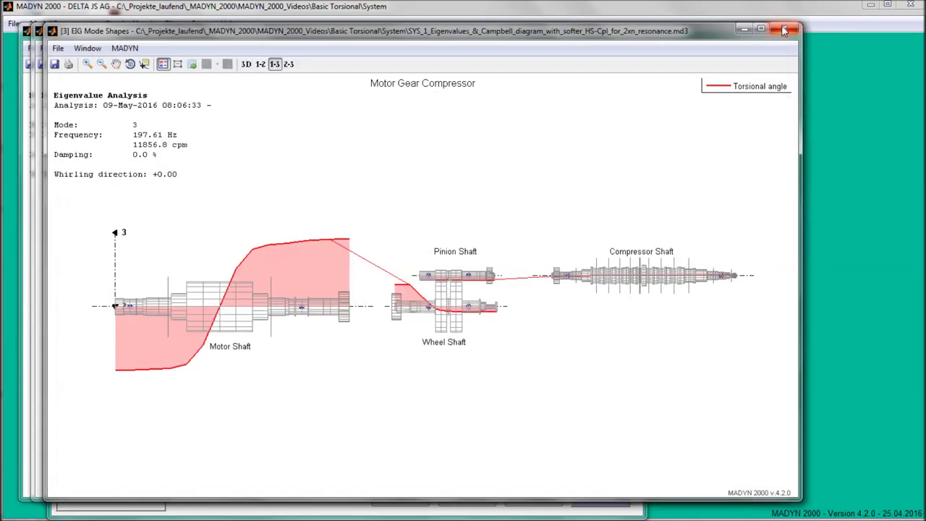
{"action": "left_click", "coordinate": [775, 31]}
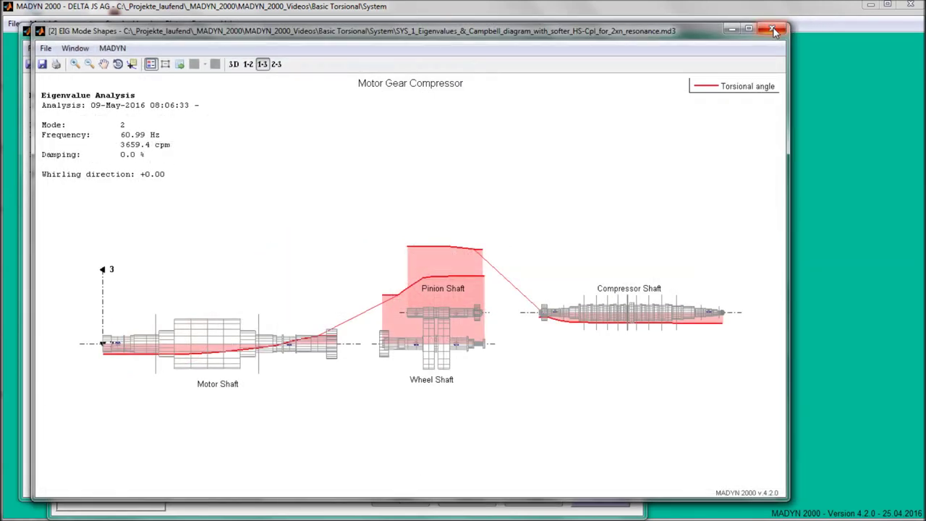
{"action": "left_click", "coordinate": [773, 31]}
{"action": "left_click", "coordinate": [772, 31]}
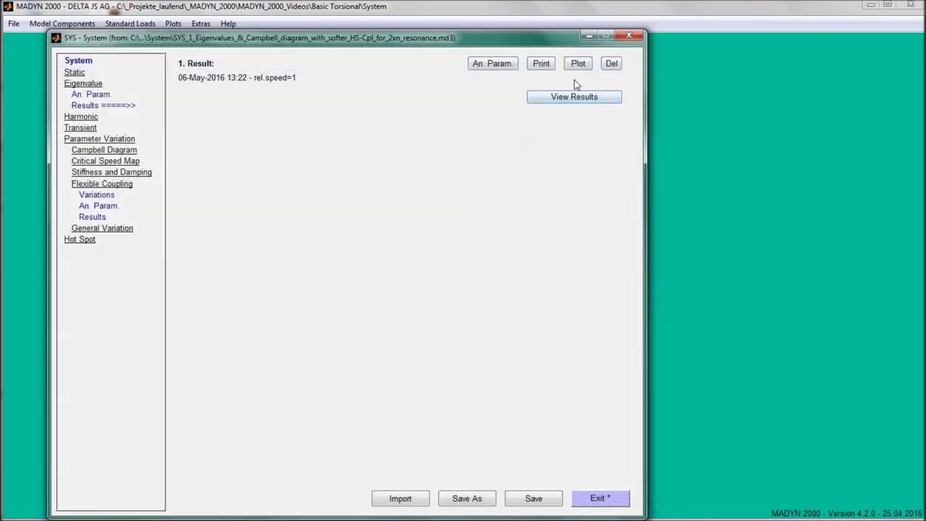
Step: Review the Campbell diagram, then show the flexible coupling variations
{"action": "left_click", "coordinate": [578, 64]}
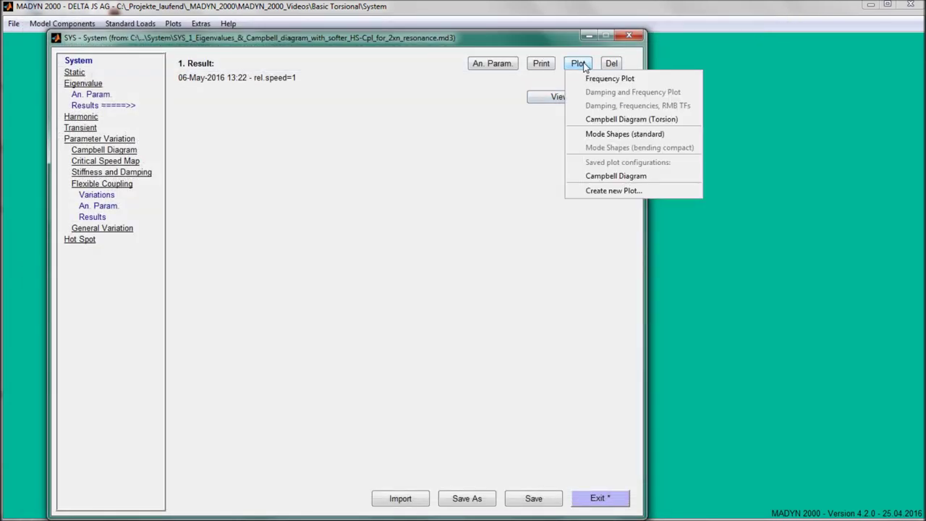
{"action": "left_click", "coordinate": [616, 176]}
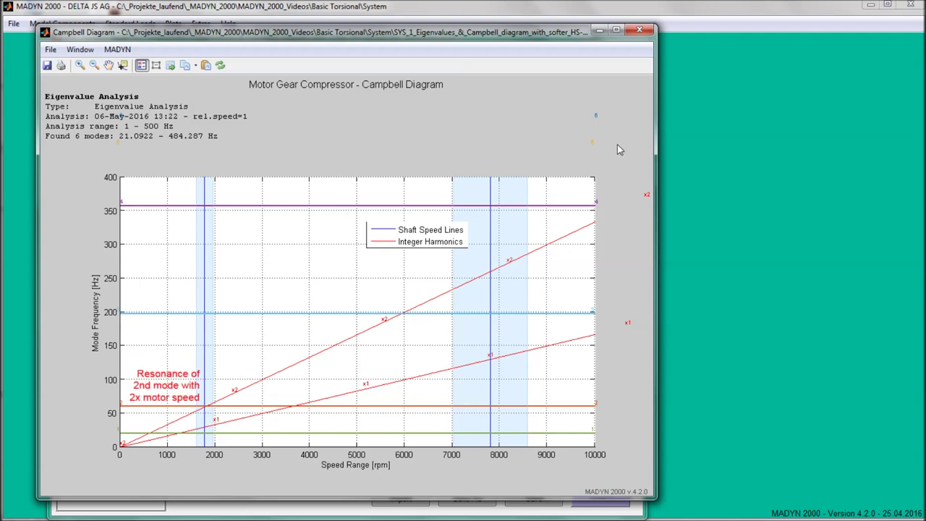
{"action": "left_click", "coordinate": [639, 30]}
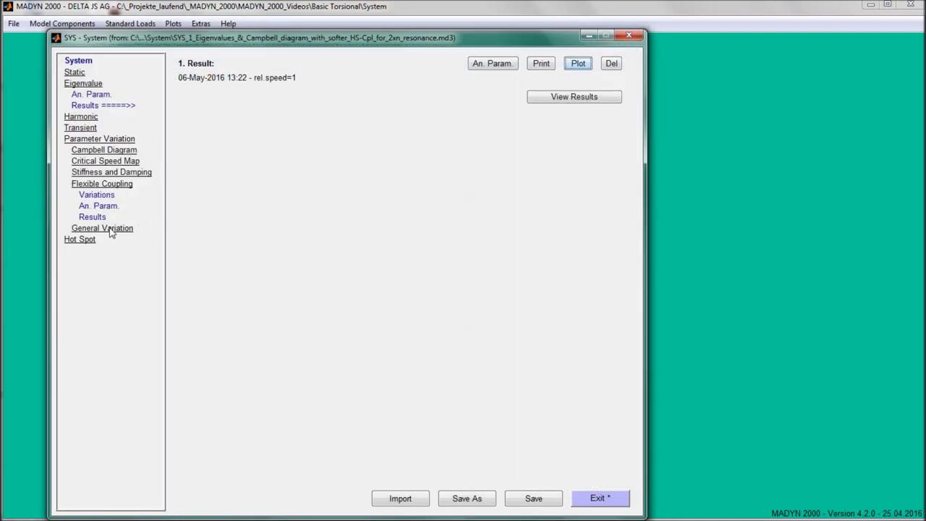
{"action": "left_click", "coordinate": [97, 197]}
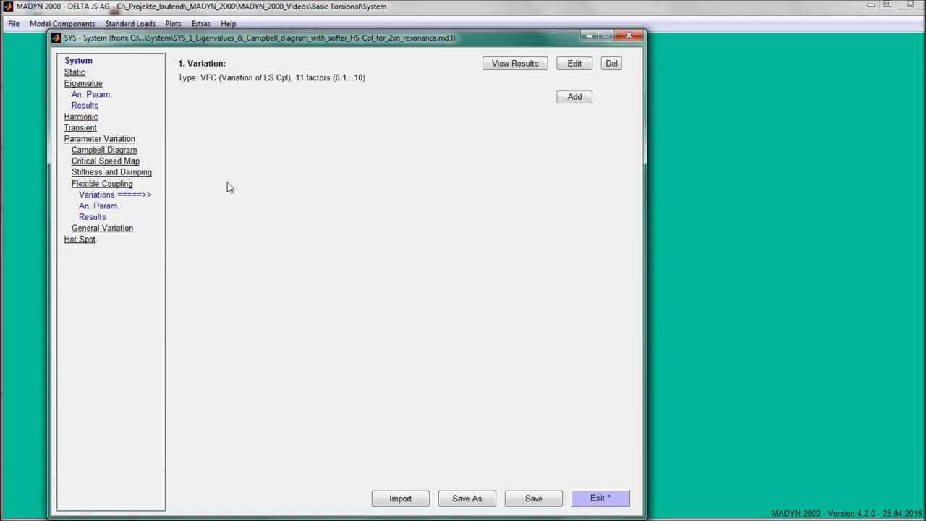
Step: Add a variation titled 'Variation of HS Cpl' applying the stiffness factors to the HS coupling
{"action": "left_click", "coordinate": [575, 97]}
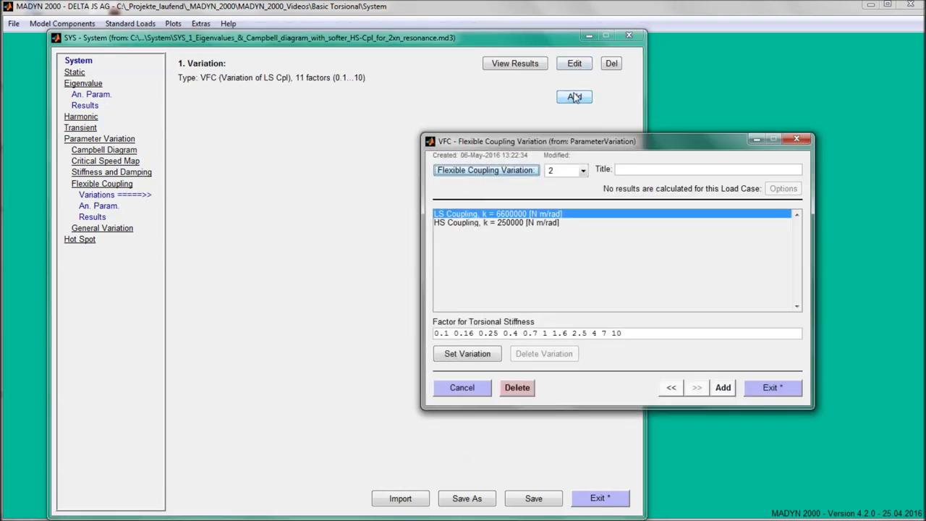
{"action": "left_click", "coordinate": [618, 170]}
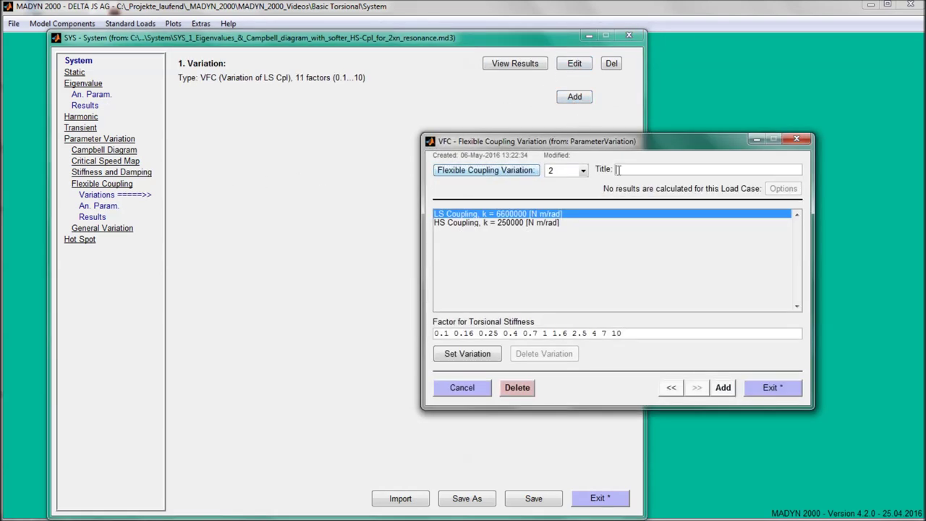
{"action": "type", "text": "Variation of HS Cpl"}
{"action": "left_click", "coordinate": [541, 224]}
{"action": "left_click", "coordinate": [482, 355]}
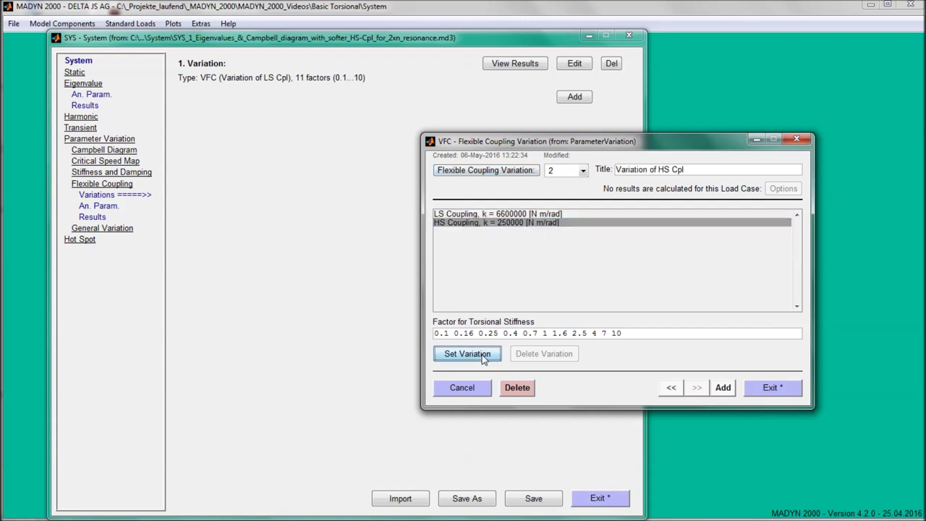
{"action": "left_click", "coordinate": [755, 390]}
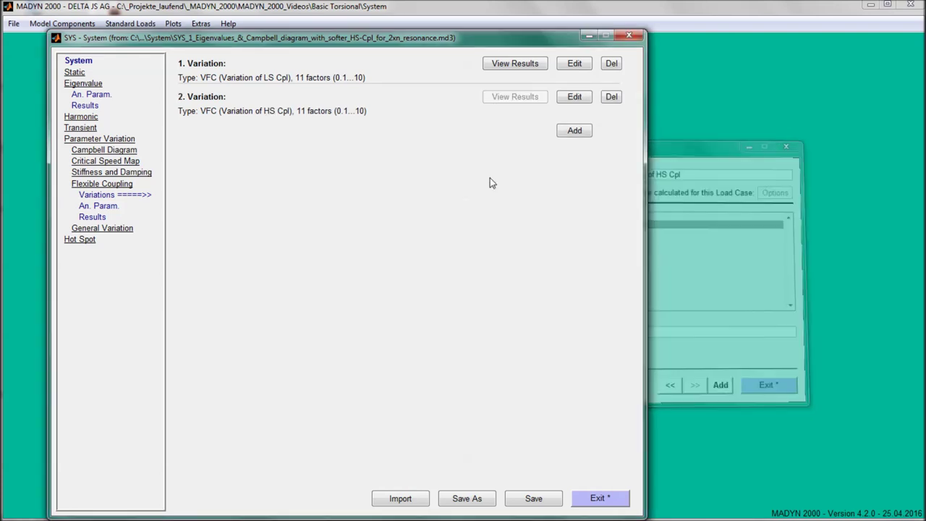
Step: Calculate the flexible coupling stiffness variation analysis
{"action": "left_click", "coordinate": [97, 206]}
{"action": "left_click", "coordinate": [571, 66]}
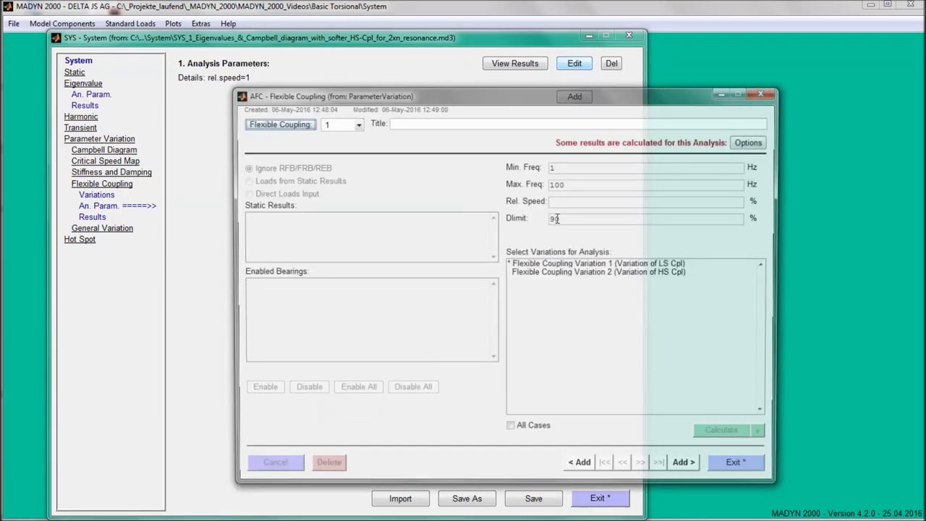
{"action": "left_click", "coordinate": [727, 434]}
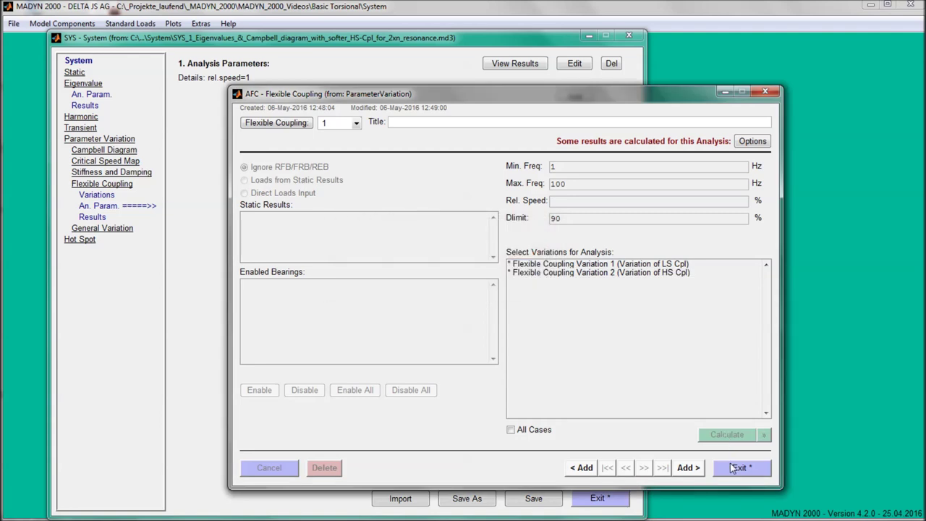
{"action": "left_click", "coordinate": [738, 467]}
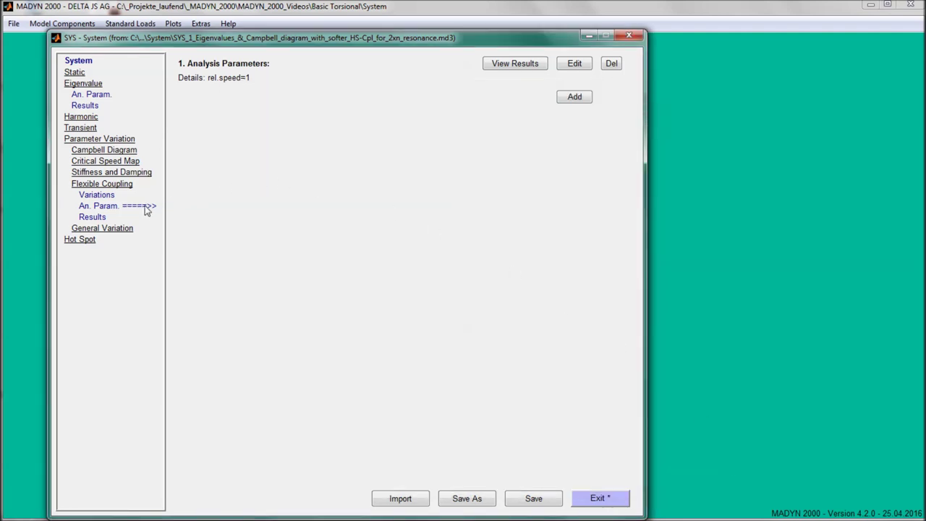
Step: Review the coupling stiffness variation diagram for result 2
{"action": "left_click", "coordinate": [100, 219]}
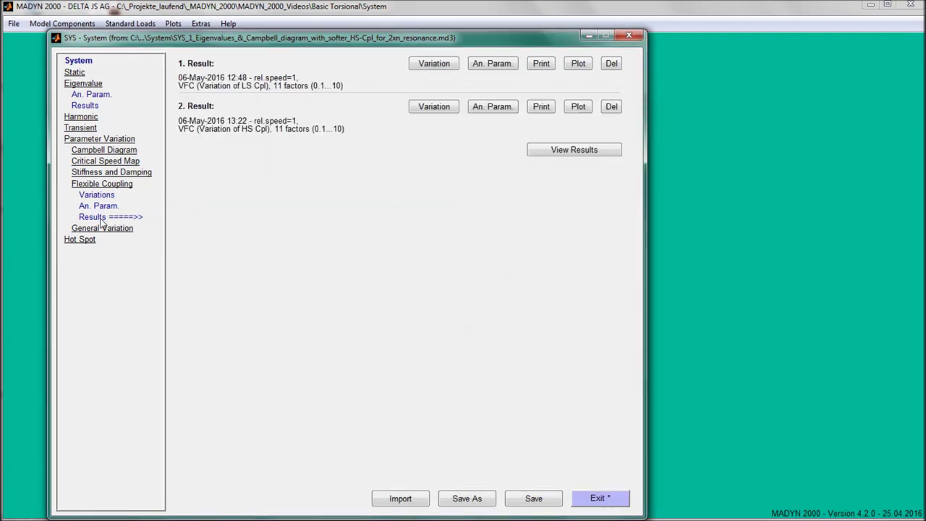
{"action": "left_click", "coordinate": [578, 107]}
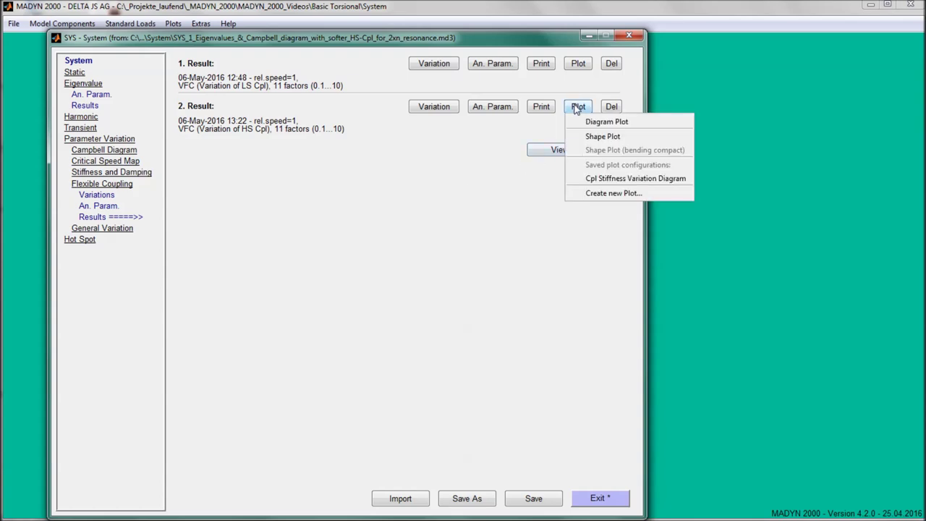
{"action": "left_click", "coordinate": [622, 183]}
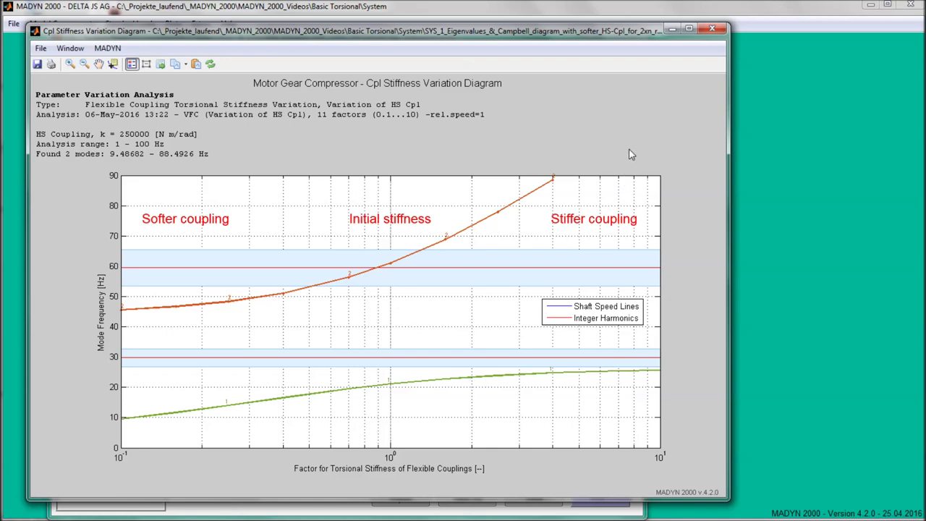
{"action": "left_click", "coordinate": [712, 31]}
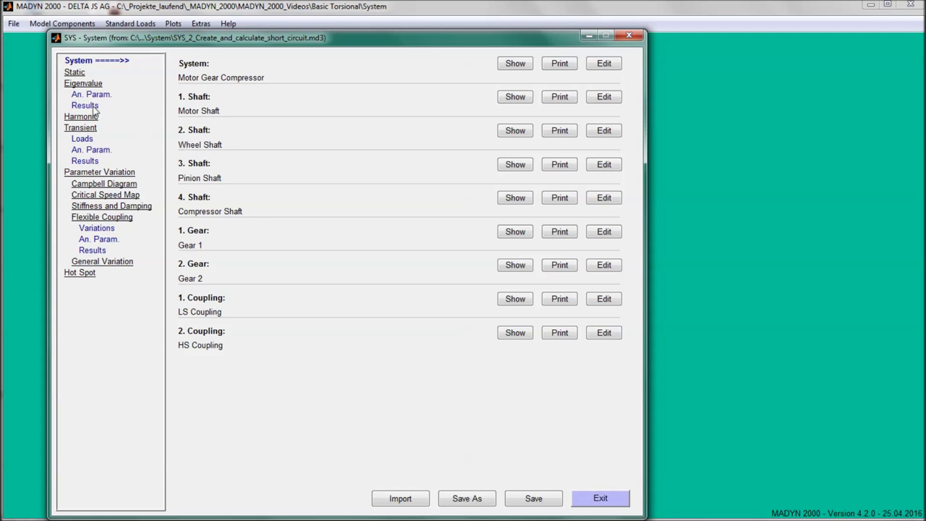
Step: Plot the Campbell diagram of the short-circuit model's eigenvalue result and close it
{"action": "left_click", "coordinate": [93, 107]}
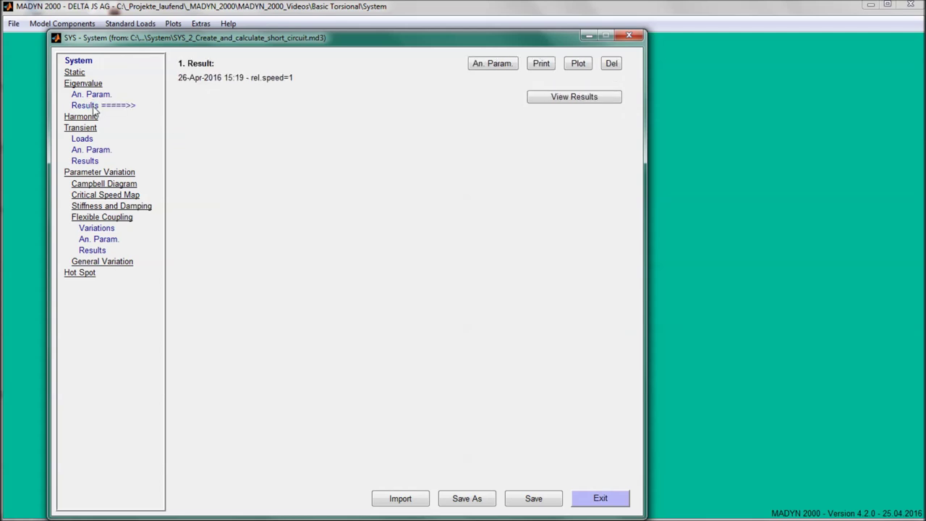
{"action": "left_click", "coordinate": [579, 65]}
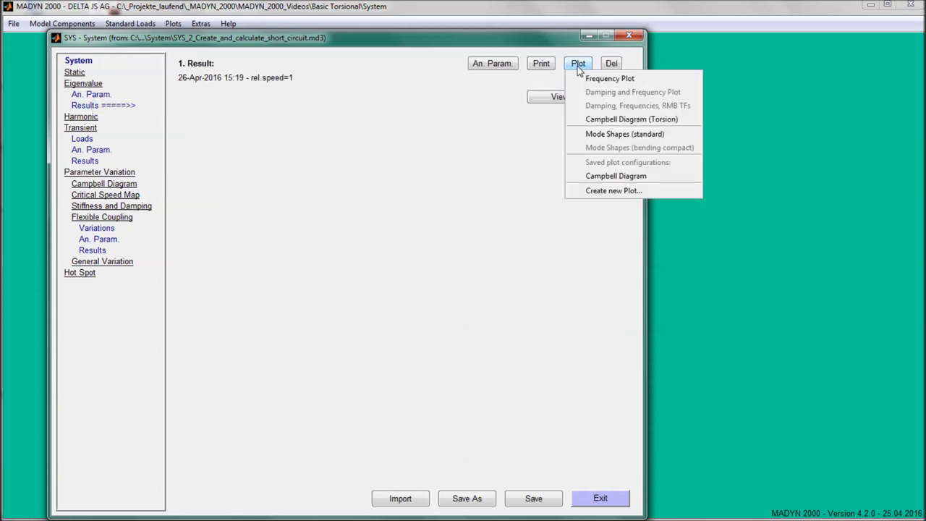
{"action": "left_click", "coordinate": [612, 175]}
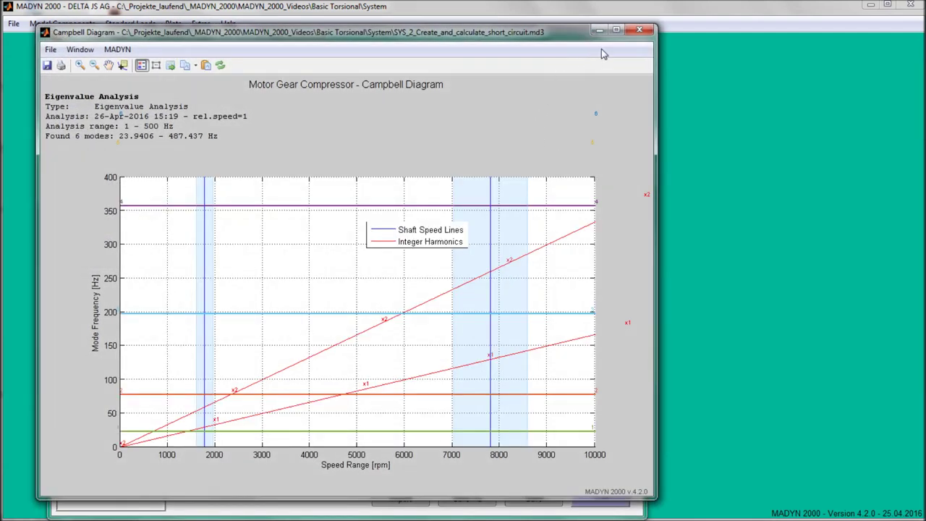
{"action": "left_click", "coordinate": [639, 30]}
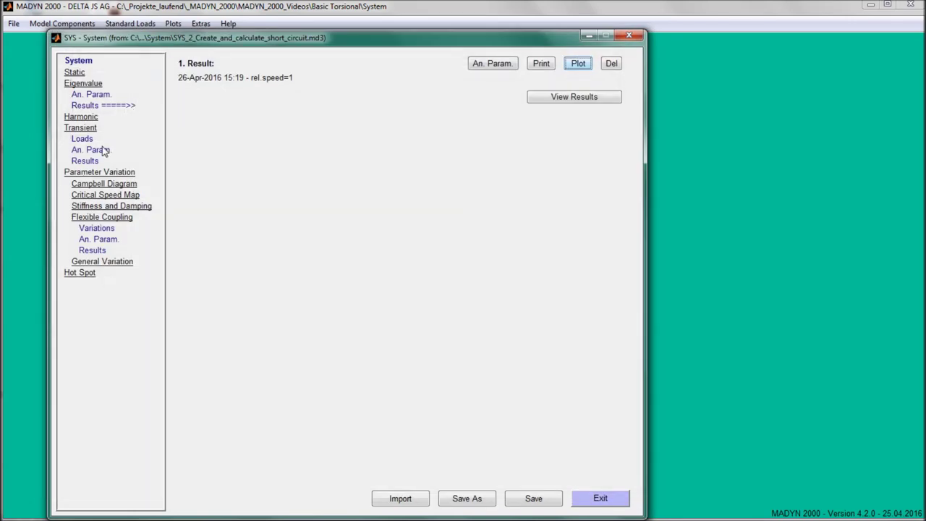
Step: Add a new Transient Force f(t) load case titled '2-Phase SC'
{"action": "left_click", "coordinate": [85, 139]}
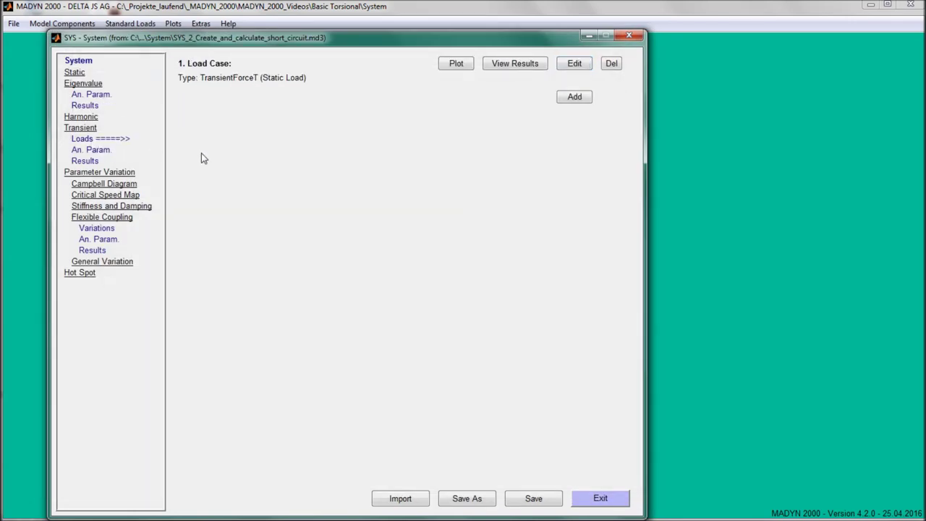
{"action": "left_click", "coordinate": [573, 95]}
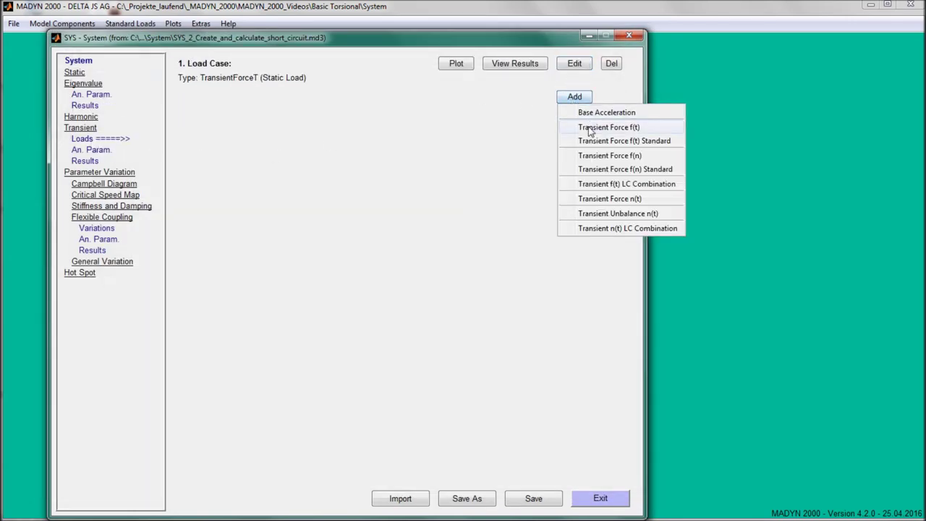
{"action": "left_click", "coordinate": [590, 128]}
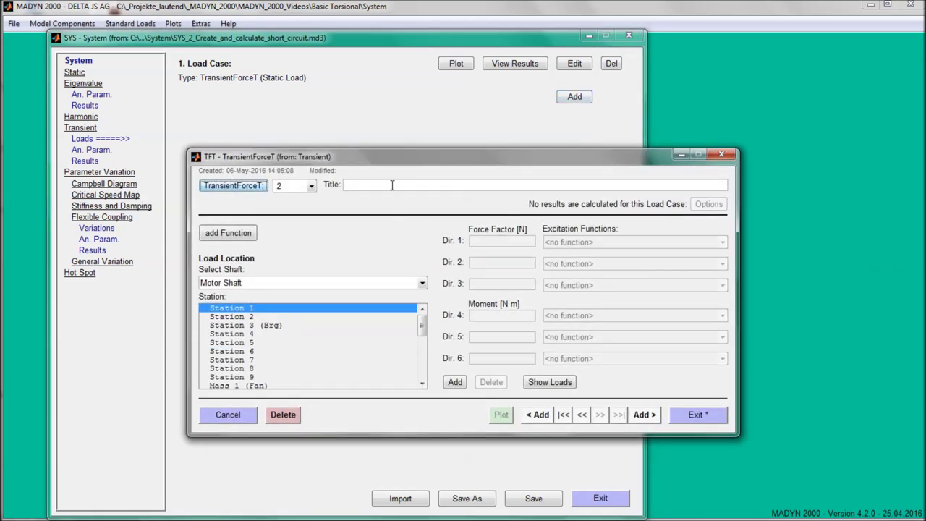
{"action": "left_click", "coordinate": [392, 186]}
{"action": "type", "text": "2-Phase SC"}
Step: Give the load case a new excitation function of type Short Circuit 2 Phase
{"action": "left_click", "coordinate": [227, 239]}
{"action": "left_click", "coordinate": [544, 378]}
{"action": "left_click", "coordinate": [166, 164]}
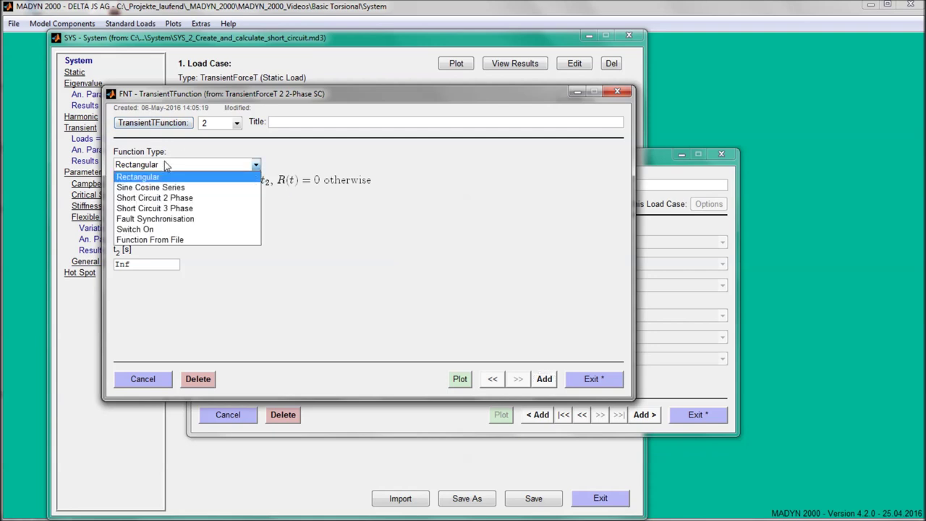
{"action": "left_click", "coordinate": [163, 200]}
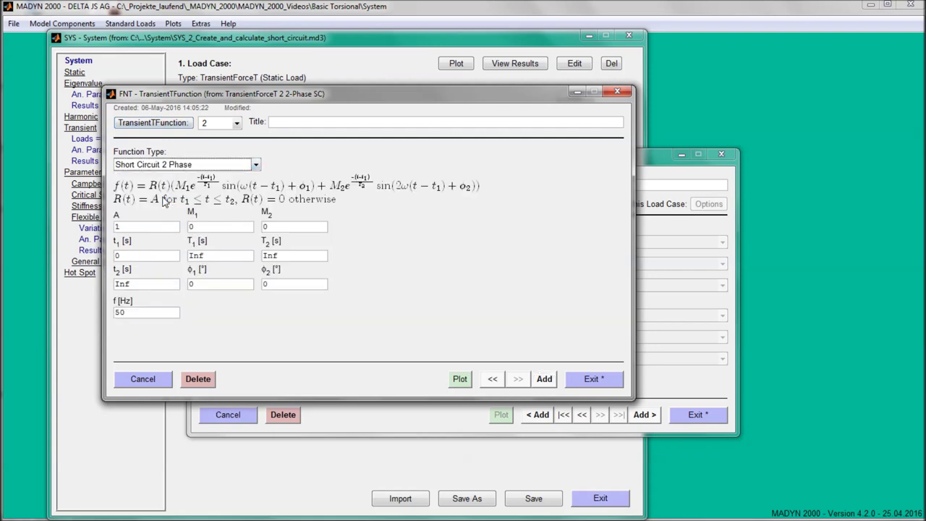
Step: Set the function to f 60 Hz, T1 0.06, T2 0.1, then plot it to check
{"action": "double_click", "coordinate": [159, 312]}
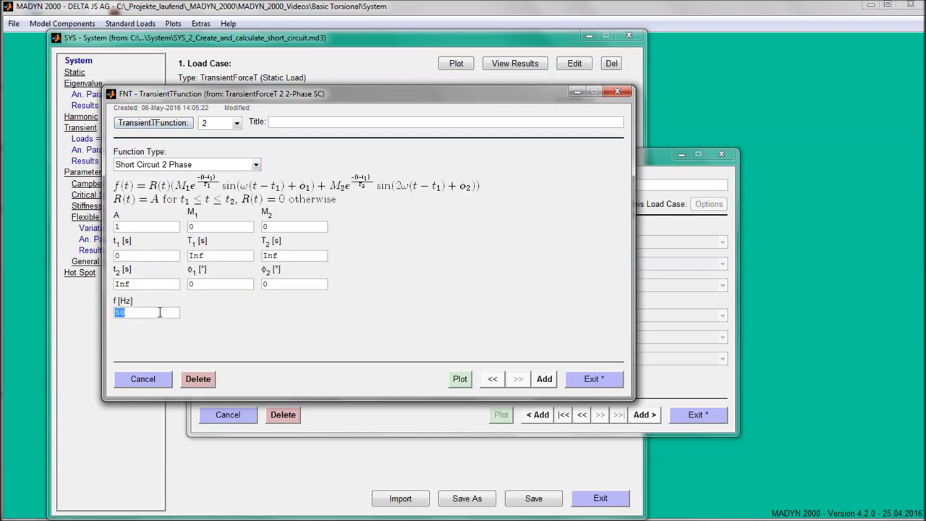
{"action": "type", "text": "60"}
{"action": "double_click", "coordinate": [238, 254]}
{"action": "type", "text": ".06"}
{"action": "double_click", "coordinate": [292, 255]}
{"action": "type", "text": ".1"}
{"action": "left_click", "coordinate": [452, 381]}
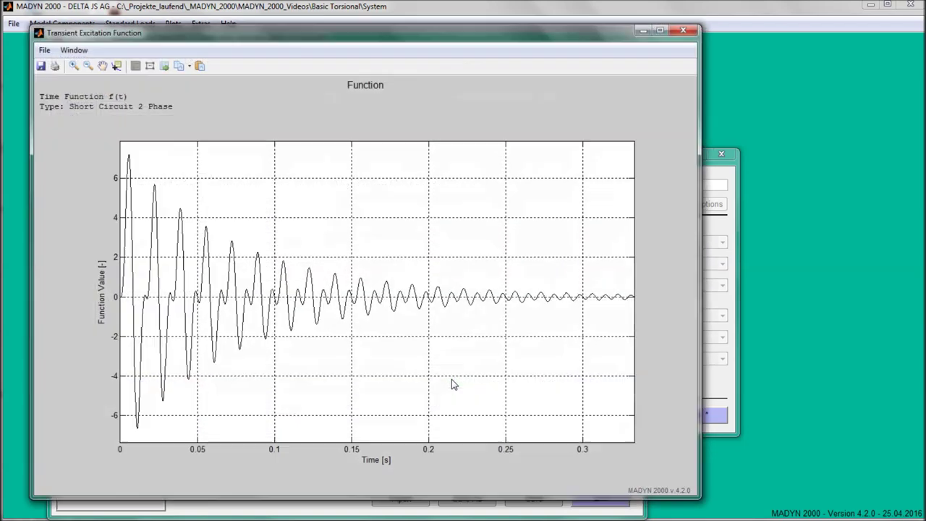
{"action": "left_click", "coordinate": [678, 33]}
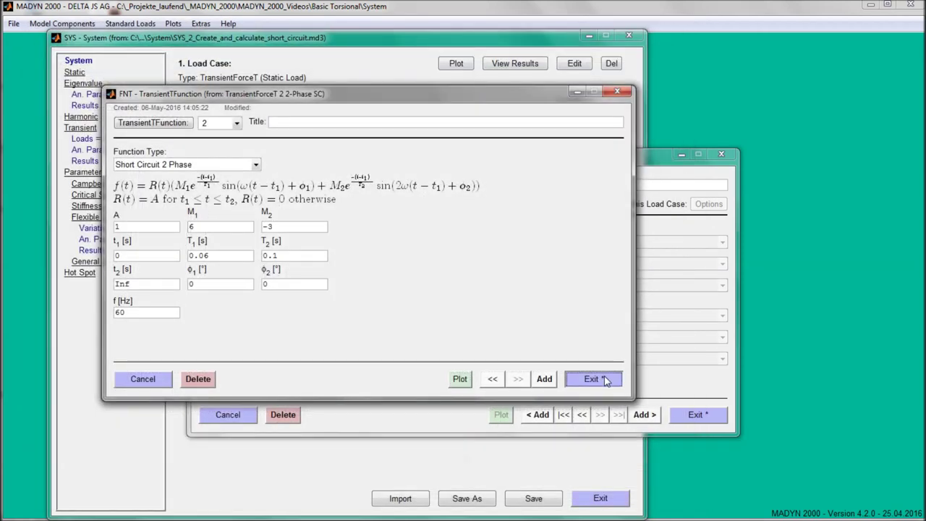
{"action": "left_click", "coordinate": [607, 379]}
Step: Apply the Dir. 4 moment at Motor Shaft Station 12, driven by Short Circuit 2 Phase
{"action": "left_click", "coordinate": [422, 364]}
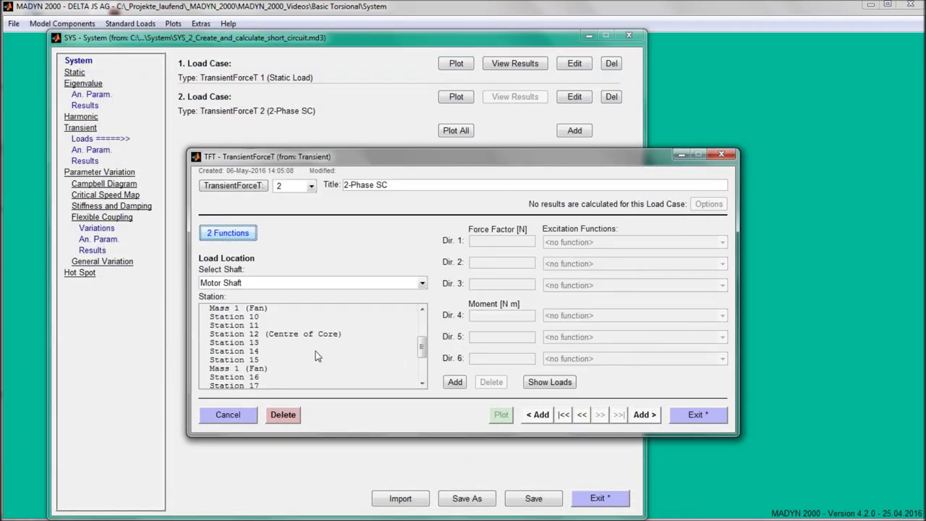
{"action": "left_click", "coordinate": [311, 334]}
{"action": "left_click", "coordinate": [454, 382]}
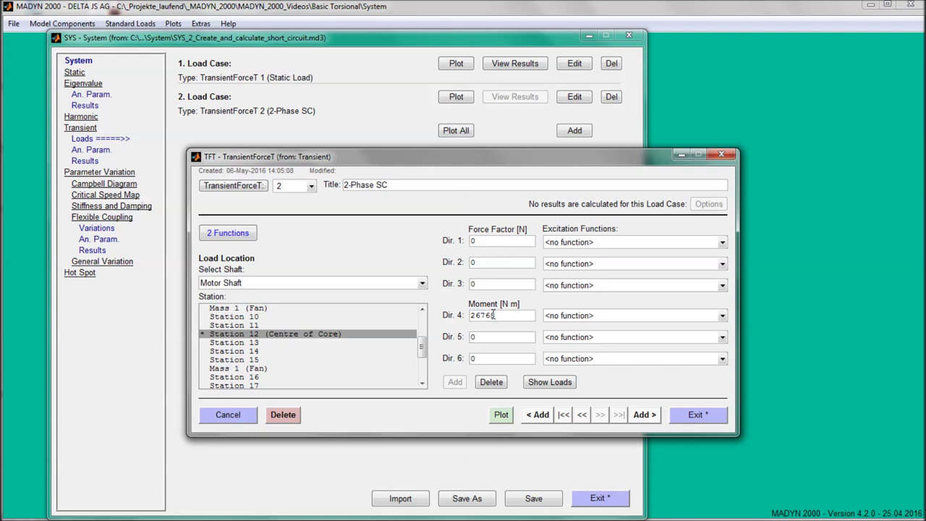
{"action": "left_click", "coordinate": [582, 316]}
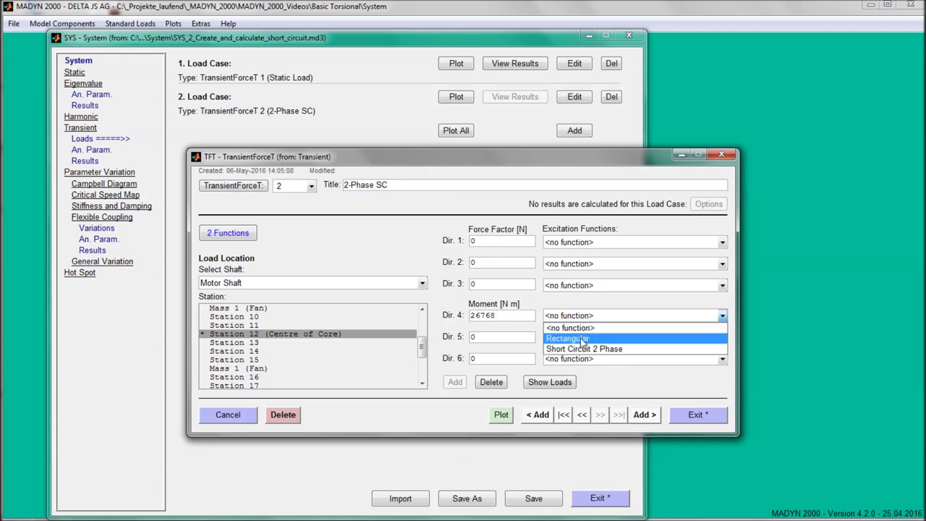
{"action": "left_click", "coordinate": [580, 347]}
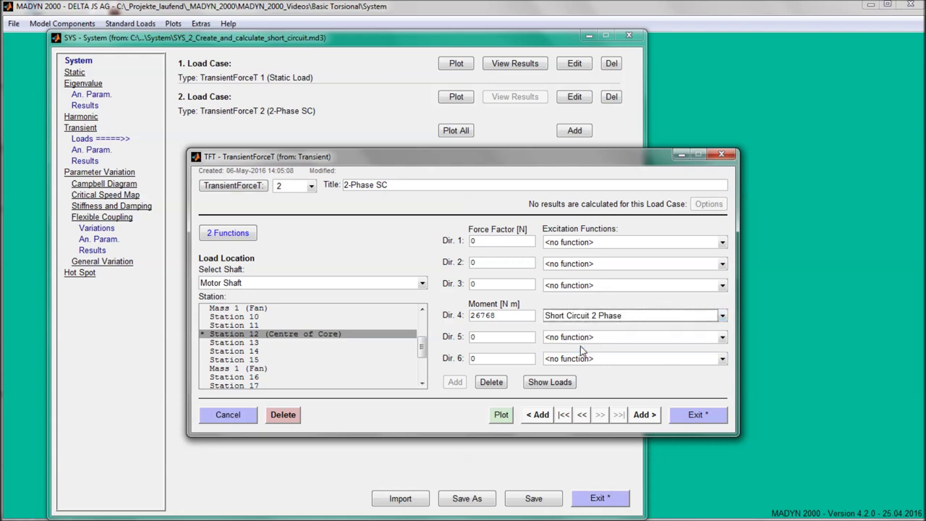
Step: Add a 6130 Nm Rectangular Dir. 4 moment at Compressor Shaft Station 62, then close the editor
{"action": "left_click", "coordinate": [251, 284]}
{"action": "left_click", "coordinate": [251, 326]}
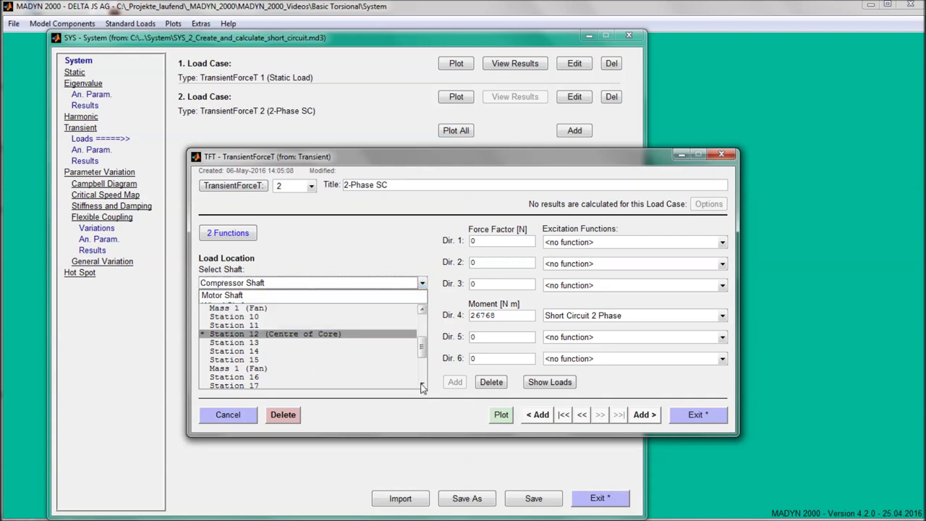
{"action": "scroll", "coordinate": [423, 377], "scroll_direction": "down", "scroll_amount": 15}
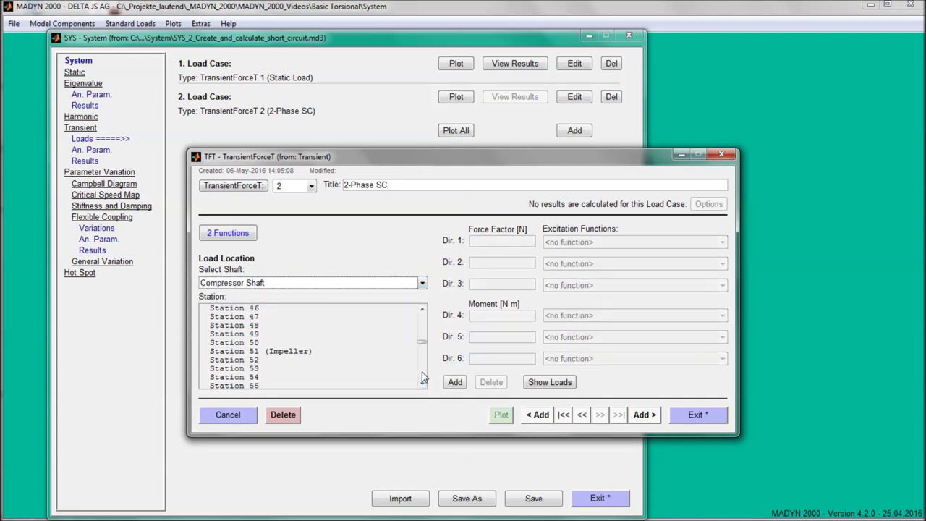
{"action": "scroll", "coordinate": [421, 372], "scroll_direction": "down", "scroll_amount": 3}
{"action": "left_click", "coordinate": [326, 368]}
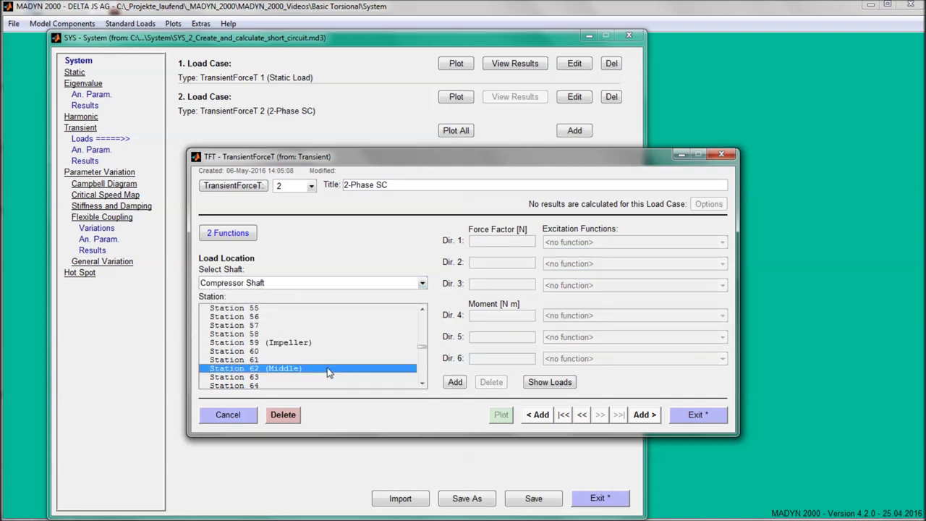
{"action": "left_click", "coordinate": [450, 384]}
{"action": "left_click", "coordinate": [491, 316]}
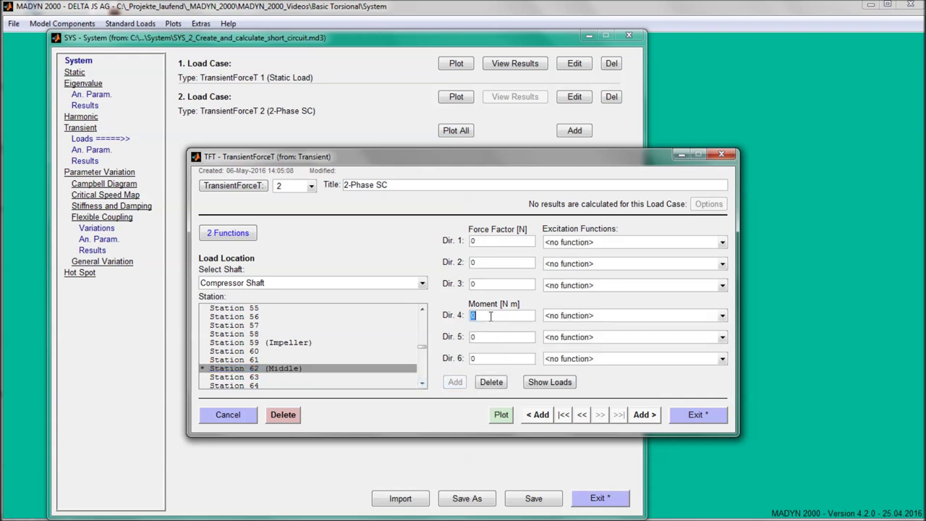
{"action": "type", "text": "6130"}
{"action": "left_click", "coordinate": [585, 316]}
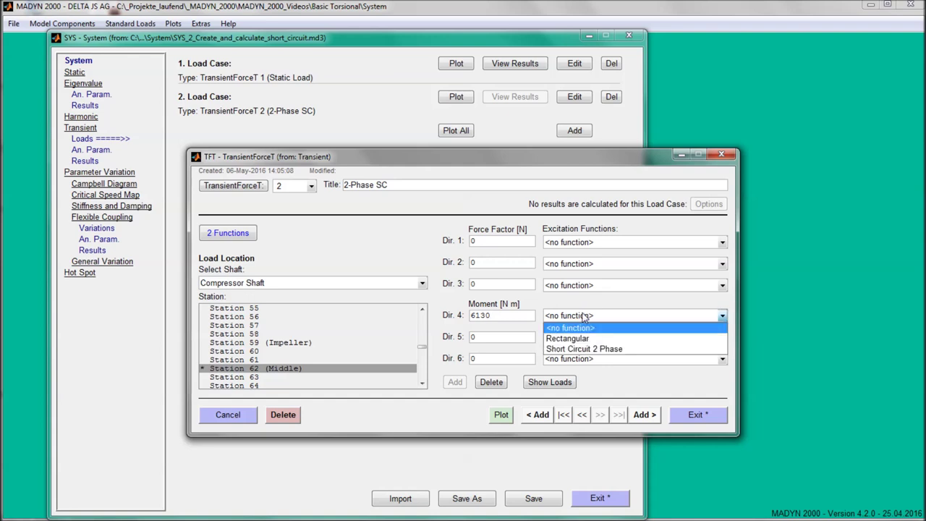
{"action": "left_click", "coordinate": [575, 337]}
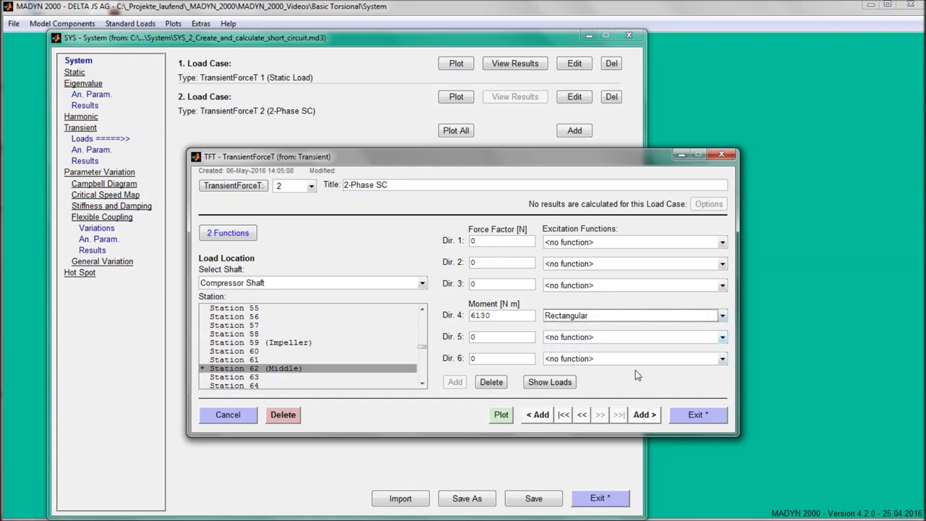
{"action": "left_click", "coordinate": [682, 413]}
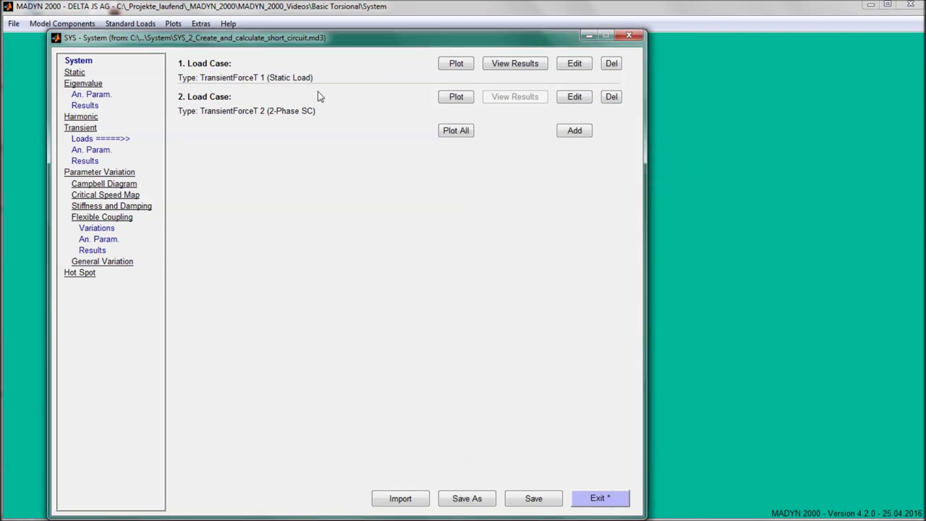
{"action": "left_click", "coordinate": [456, 96]}
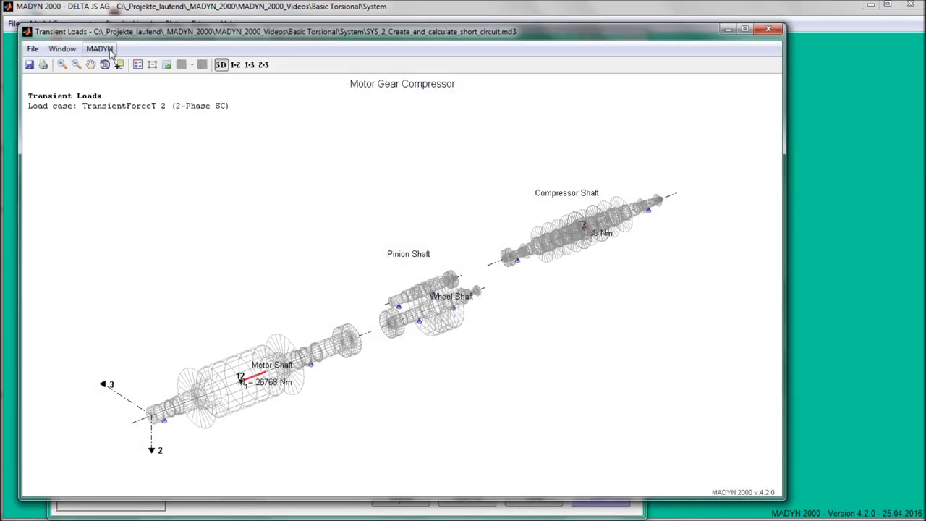
{"action": "left_click", "coordinate": [99, 49]}
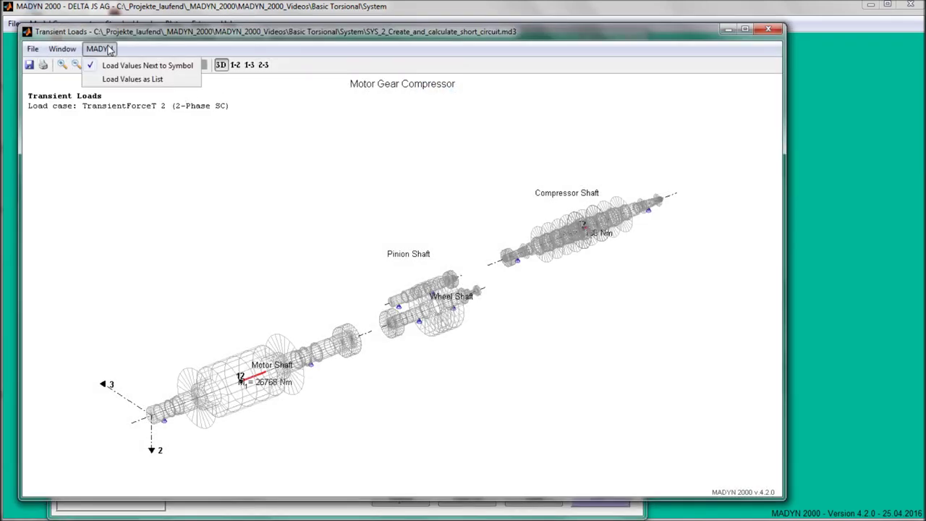
{"action": "left_click", "coordinate": [110, 80]}
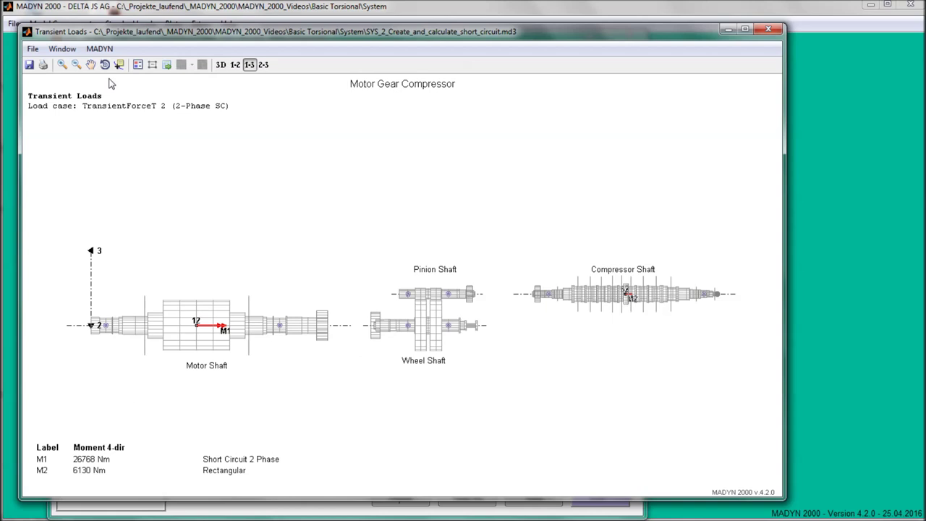
{"action": "left_click", "coordinate": [768, 29]}
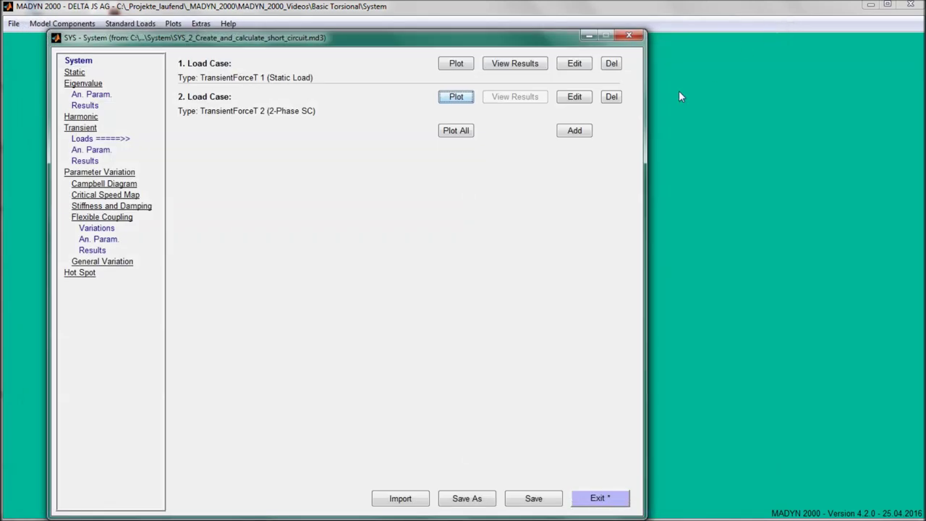
Step: Set the Short Circuit from Preload analysis to use 2-Phase SC, ending at 0.5 s
{"action": "left_click", "coordinate": [93, 153]}
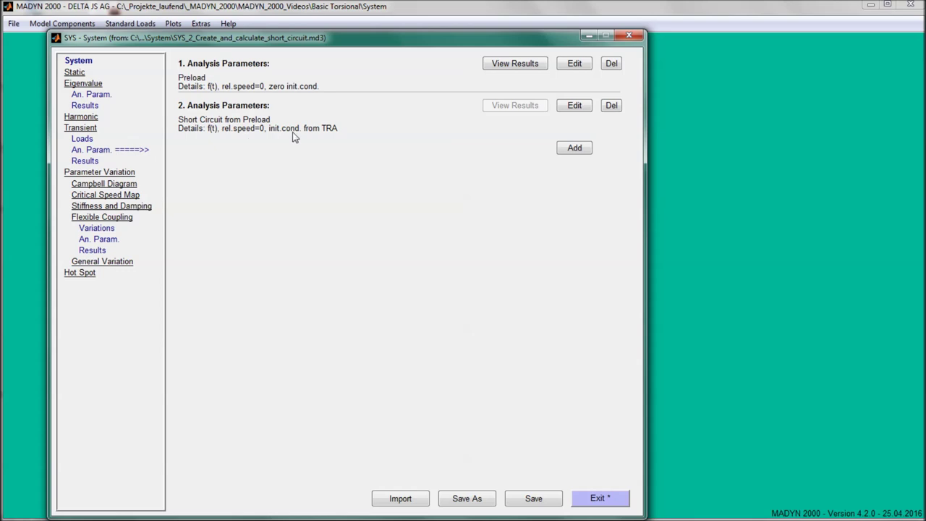
{"action": "left_click", "coordinate": [579, 107]}
{"action": "left_click", "coordinate": [439, 256]}
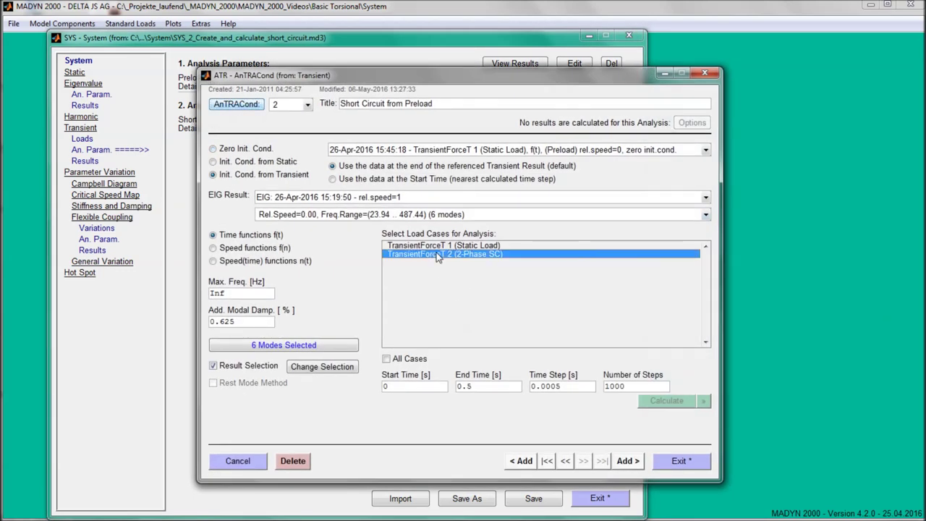
{"action": "double_click", "coordinate": [472, 385]}
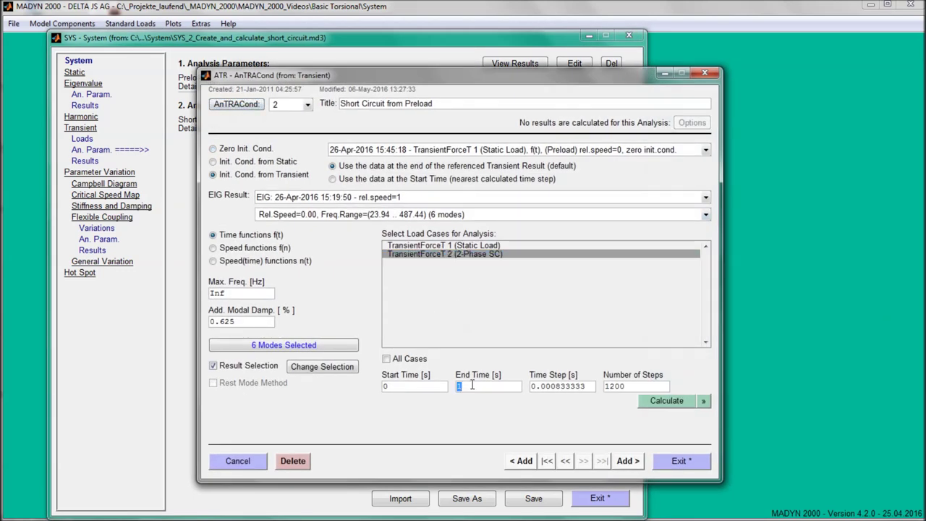
{"action": "type", "text": ".5"}
{"action": "key", "text": "Return"}
Step: Calculate the transient analysis, accepting the removed-modes warning
{"action": "left_click", "coordinate": [654, 401]}
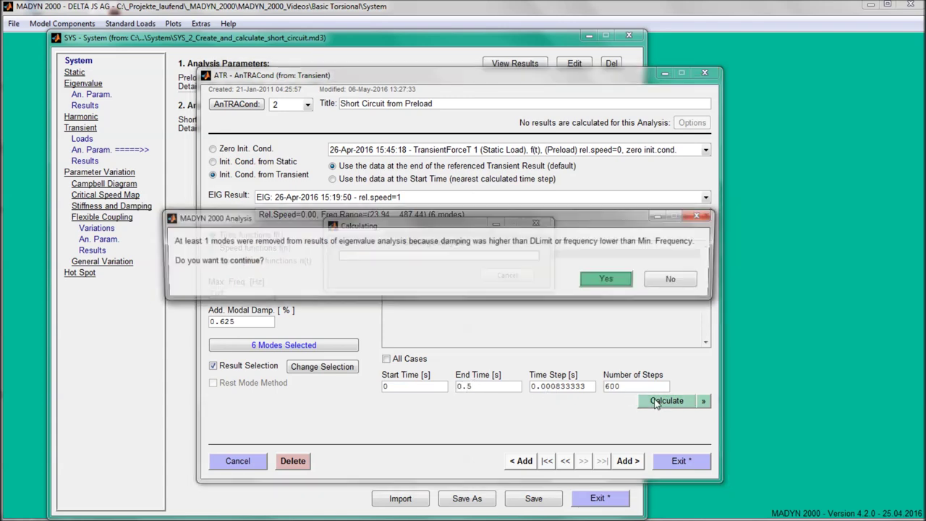
{"action": "left_click", "coordinate": [616, 280]}
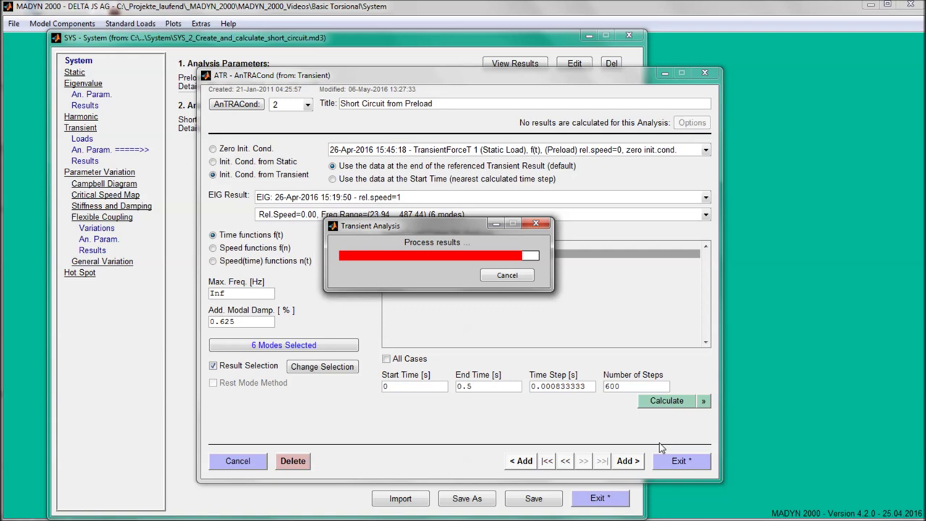
{"action": "left_click", "coordinate": [509, 274]}
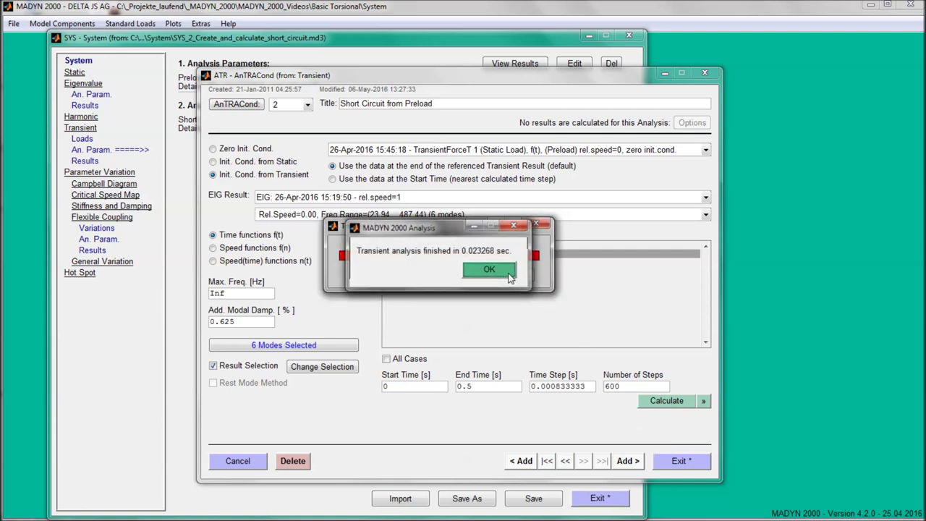
{"action": "left_click", "coordinate": [678, 461]}
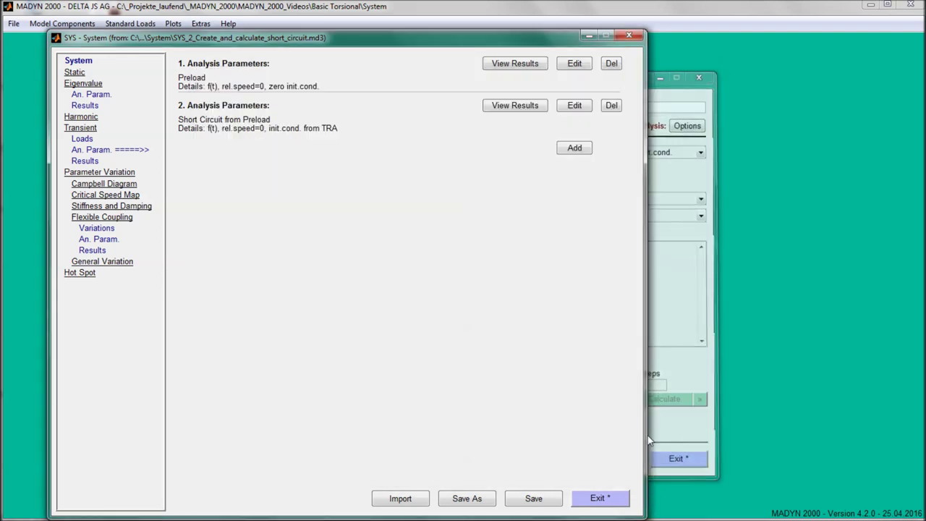
Step: Plot time histories of LS and HS Coupling torque for result 2 in separate plots
{"action": "left_click", "coordinate": [95, 159]}
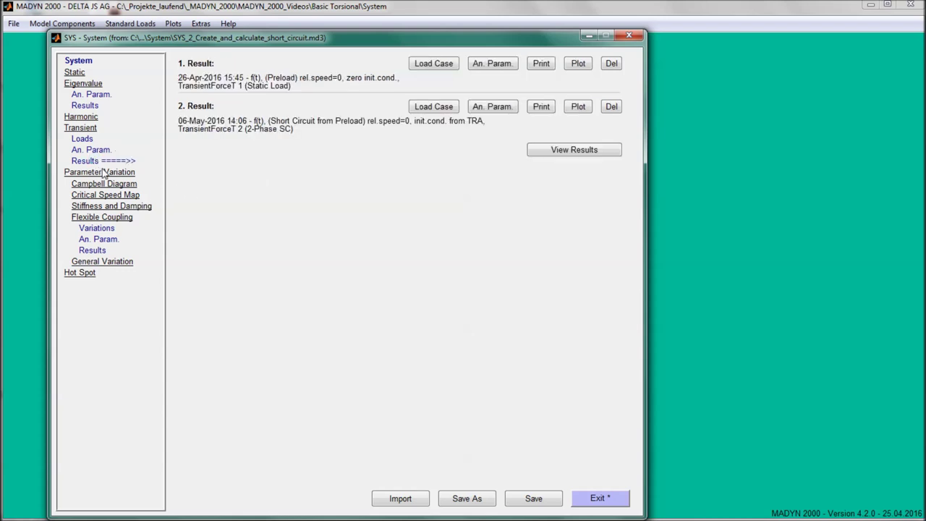
{"action": "left_click", "coordinate": [578, 107]}
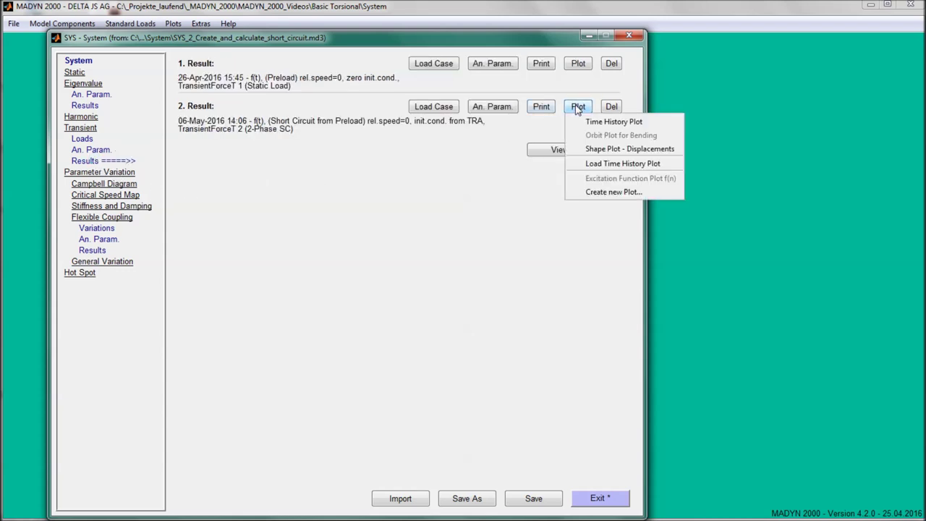
{"action": "left_click", "coordinate": [602, 122]}
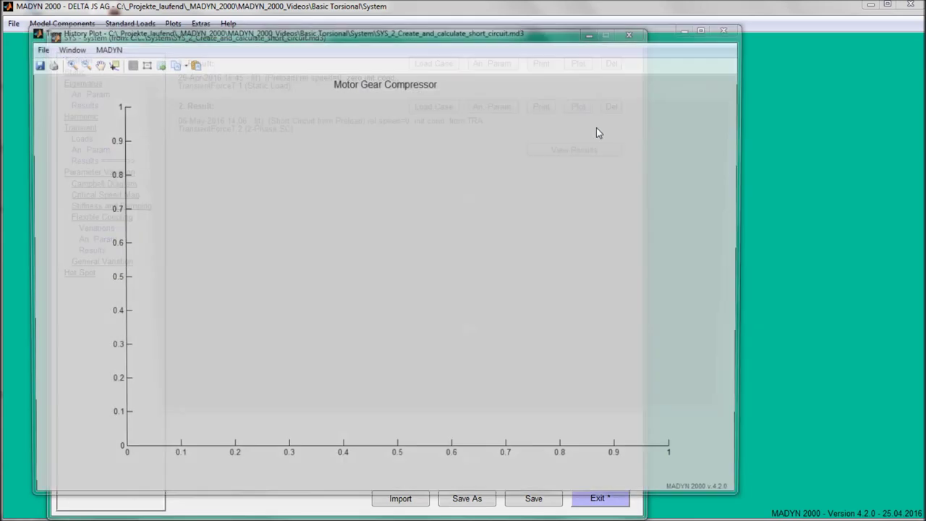
{"action": "left_click", "coordinate": [344, 133]}
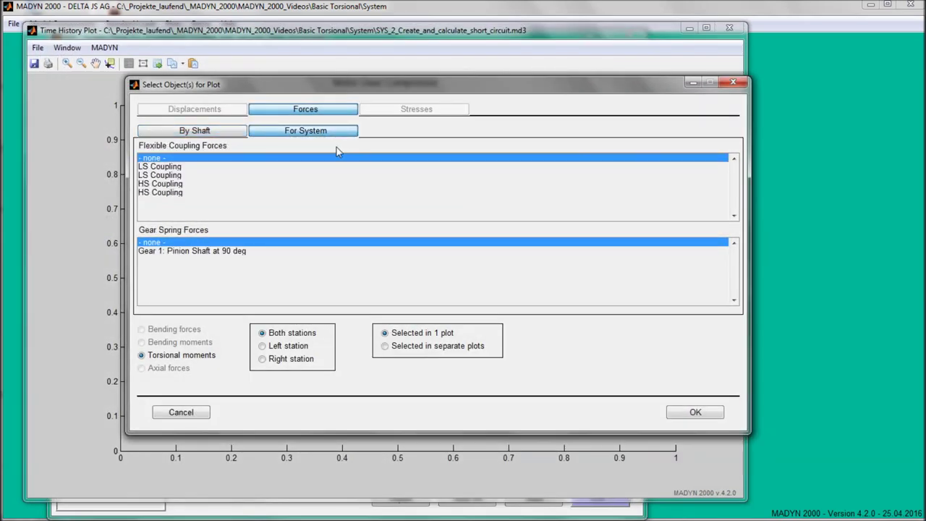
{"action": "left_click", "coordinate": [215, 168]}
{"action": "left_click", "coordinate": [198, 185], "text": "ctrl"}
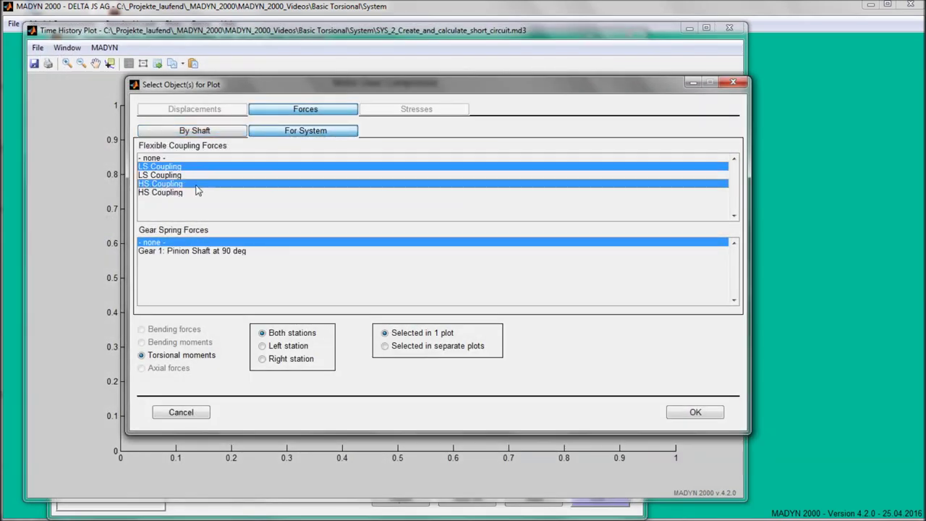
{"action": "left_click", "coordinate": [384, 346]}
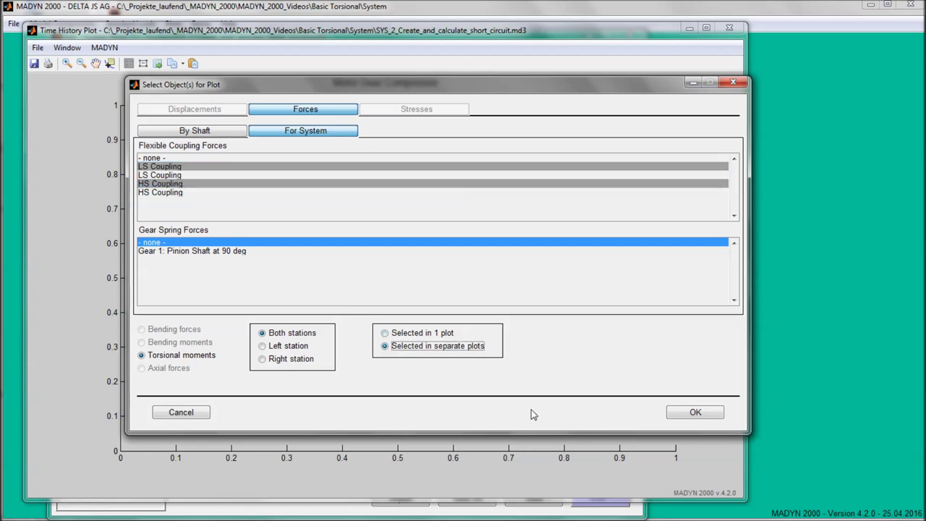
{"action": "left_click", "coordinate": [681, 414]}
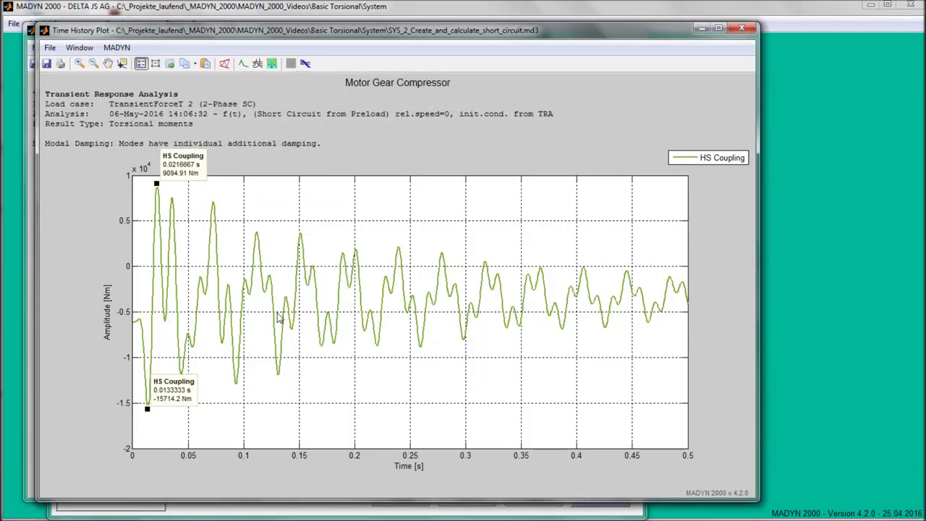
{"action": "left_click", "coordinate": [112, 48]}
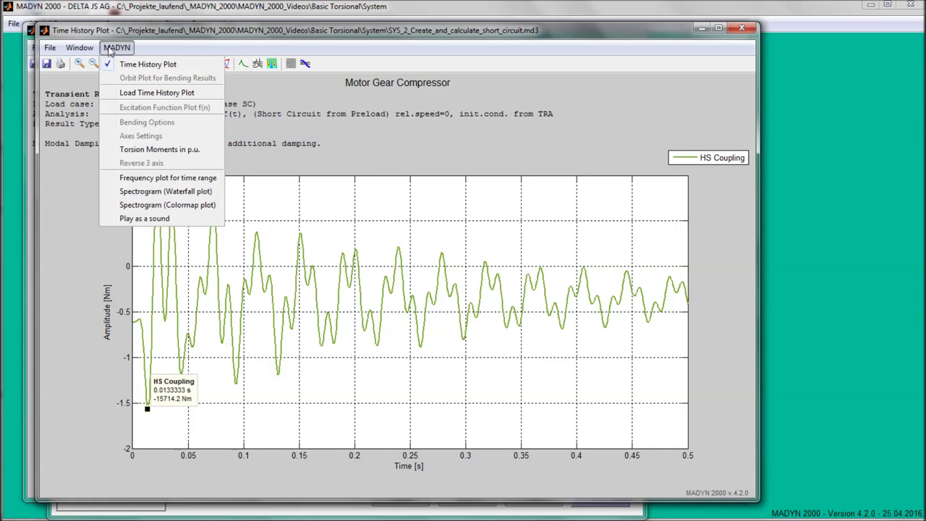
Step: Show the HS Coupling torque in p.u. based on the 6130 Nm compressor load
{"action": "left_click", "coordinate": [141, 149]}
{"action": "left_click", "coordinate": [288, 233]}
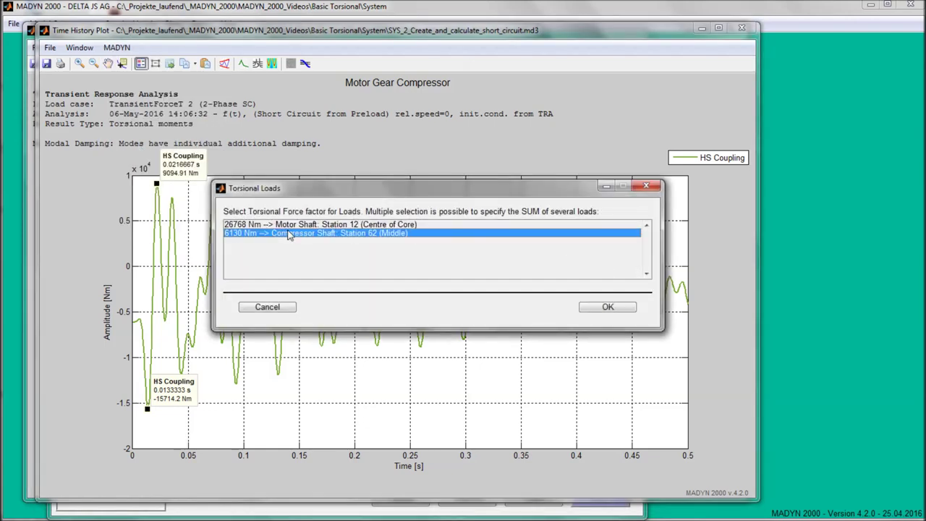
{"action": "left_click", "coordinate": [606, 307]}
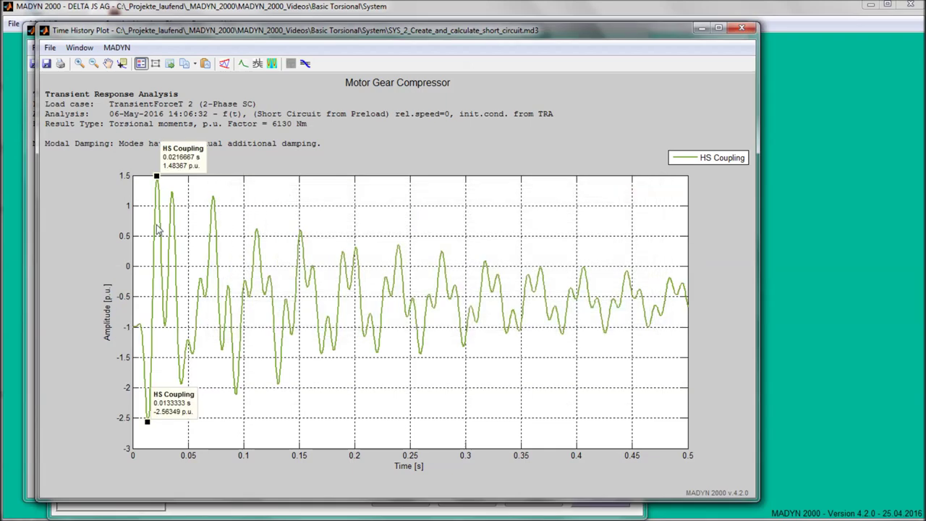
Step: Show the LS Coupling torque in p.u. based on 26768 Nm, then close both plots
{"action": "left_click", "coordinate": [25, 217]}
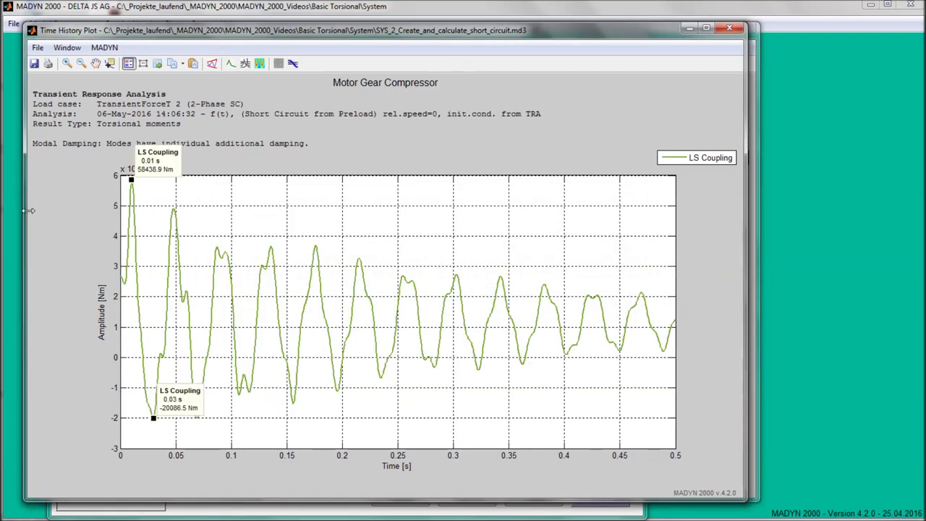
{"action": "left_click", "coordinate": [104, 47]}
{"action": "left_click", "coordinate": [115, 149]}
{"action": "left_click", "coordinate": [595, 307]}
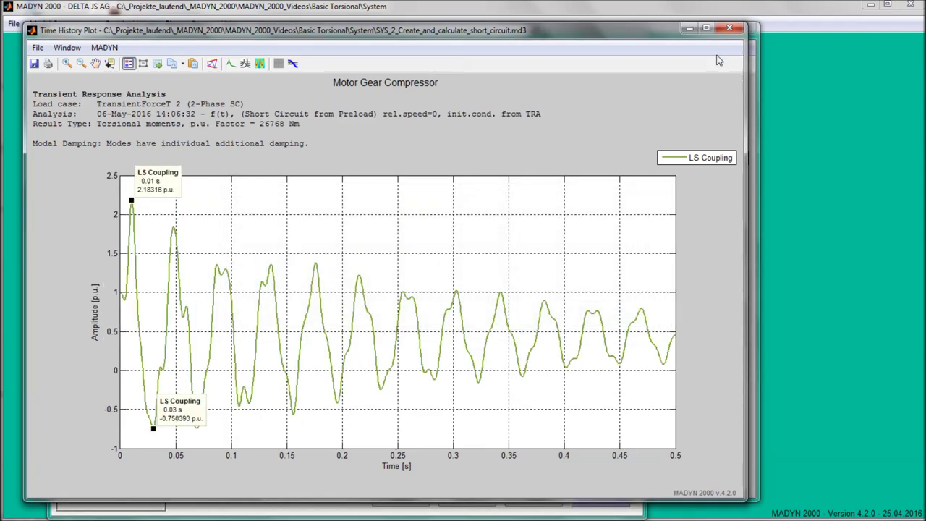
{"action": "left_click", "coordinate": [728, 30]}
{"action": "left_click", "coordinate": [751, 30]}
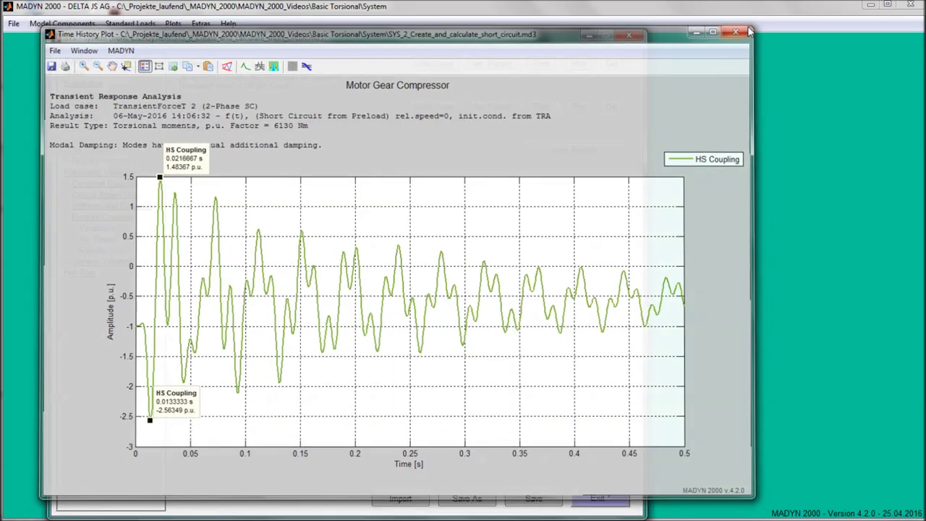